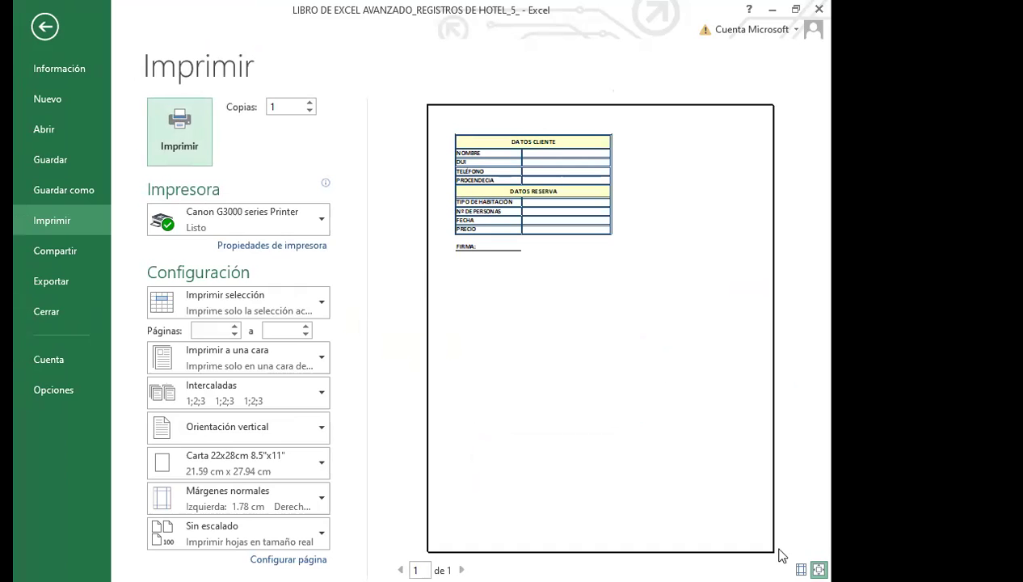
Move the left margin right and the top margin up in print preview so the form sits centred near the top.
click(819, 569)
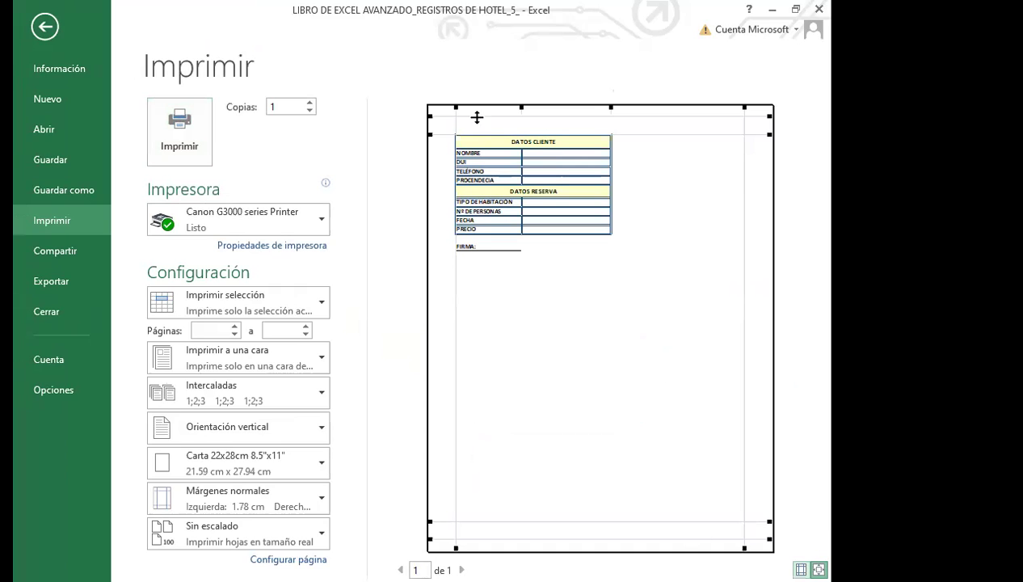
drag(452, 102, 521, 105)
drag(434, 134, 434, 192)
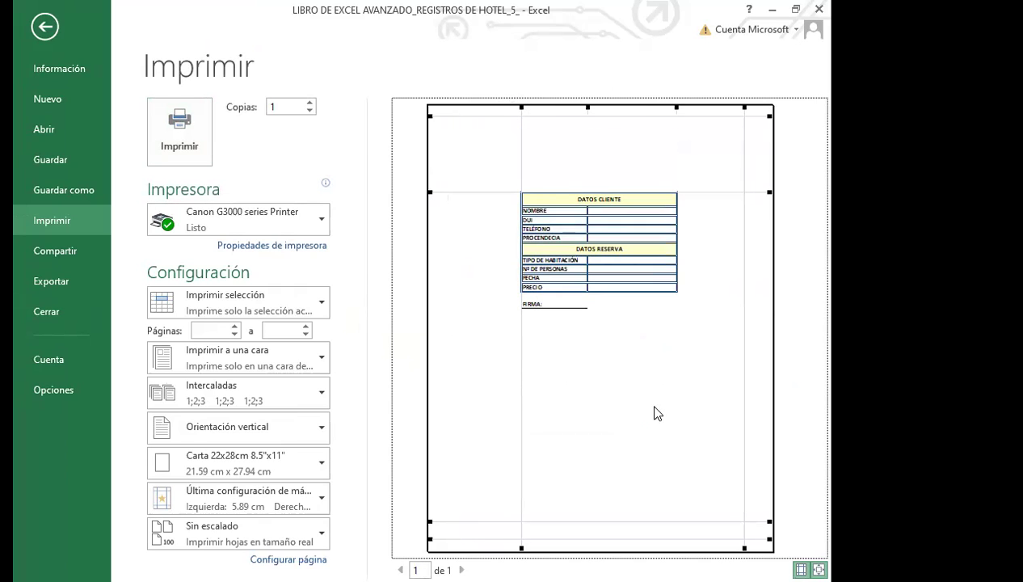
click(801, 569)
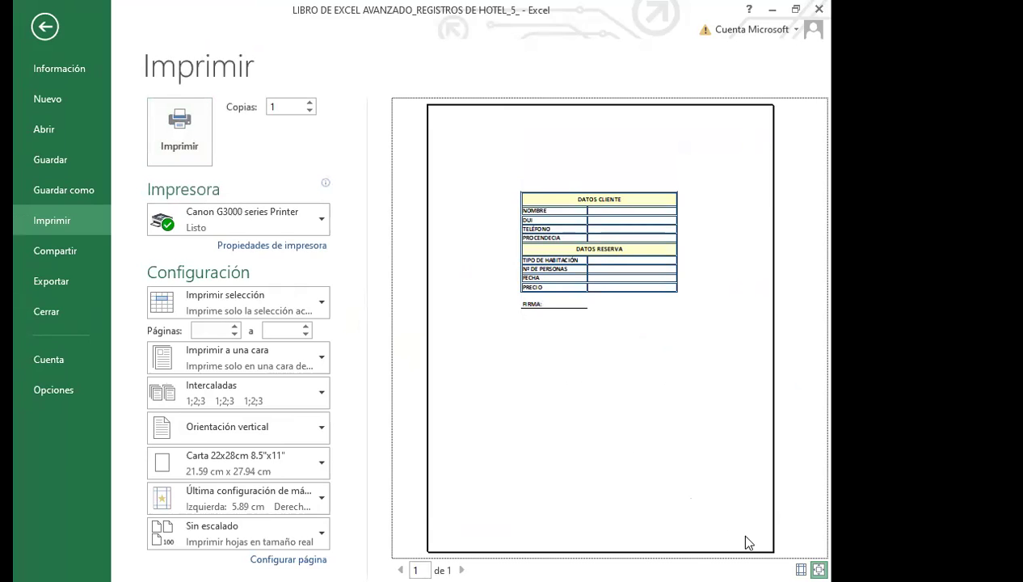
click(800, 569)
drag(432, 191, 418, 157)
click(800, 569)
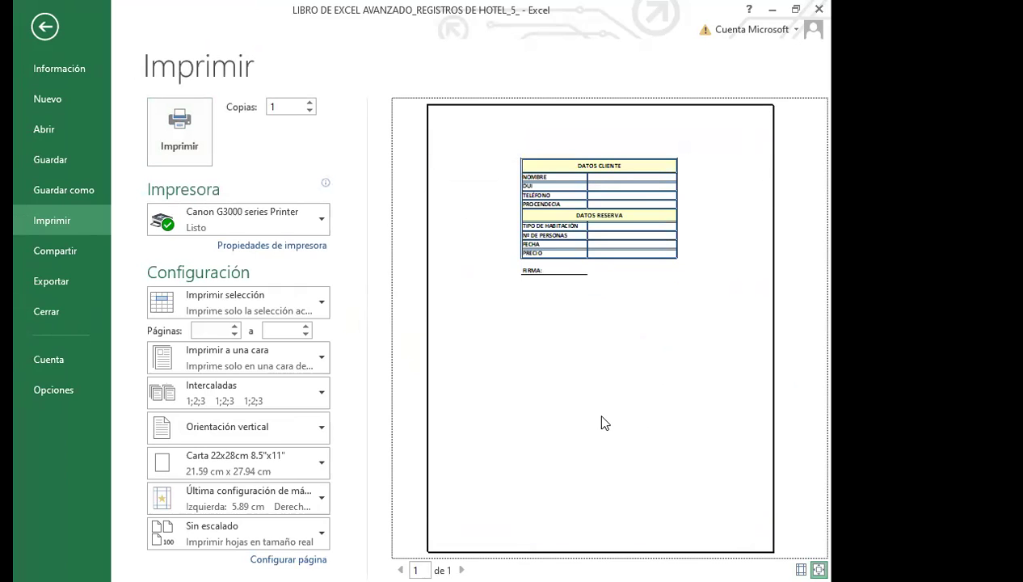
click(44, 29)
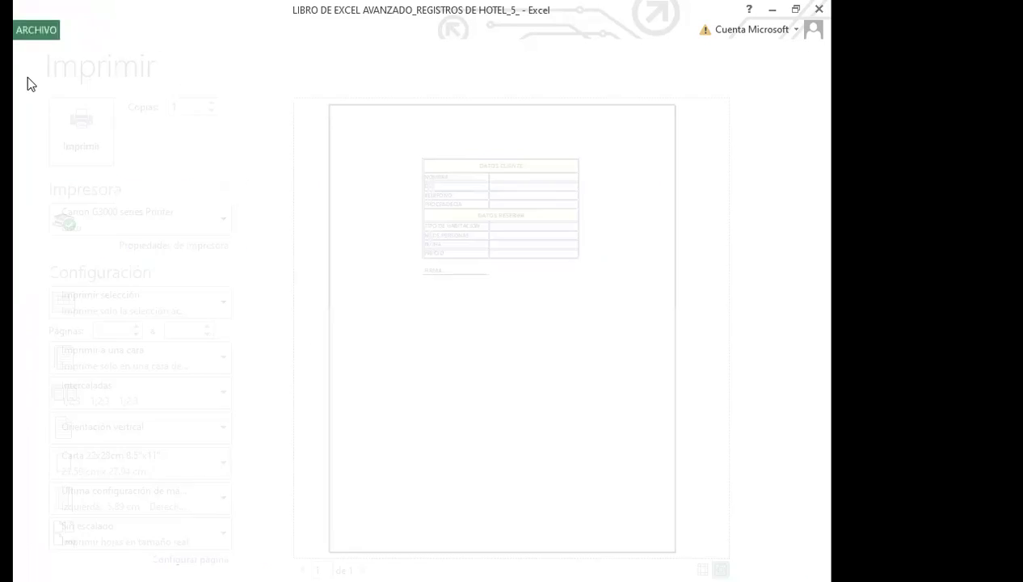
Select cell C7 to deselect the form, then bring up the VISTA ribbon.
scroll(347, 363, down, 2)
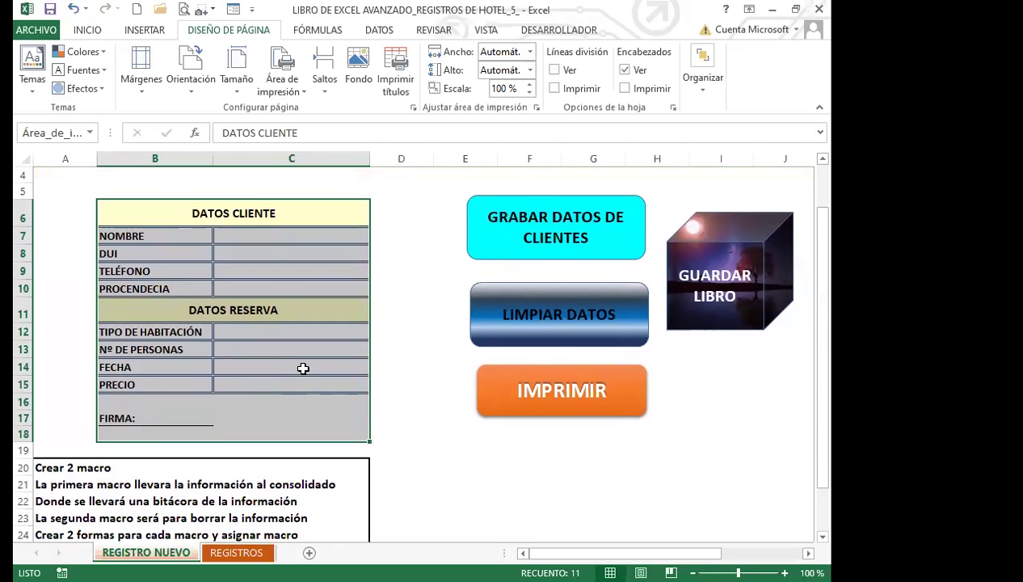
scroll(315, 372, up, 2)
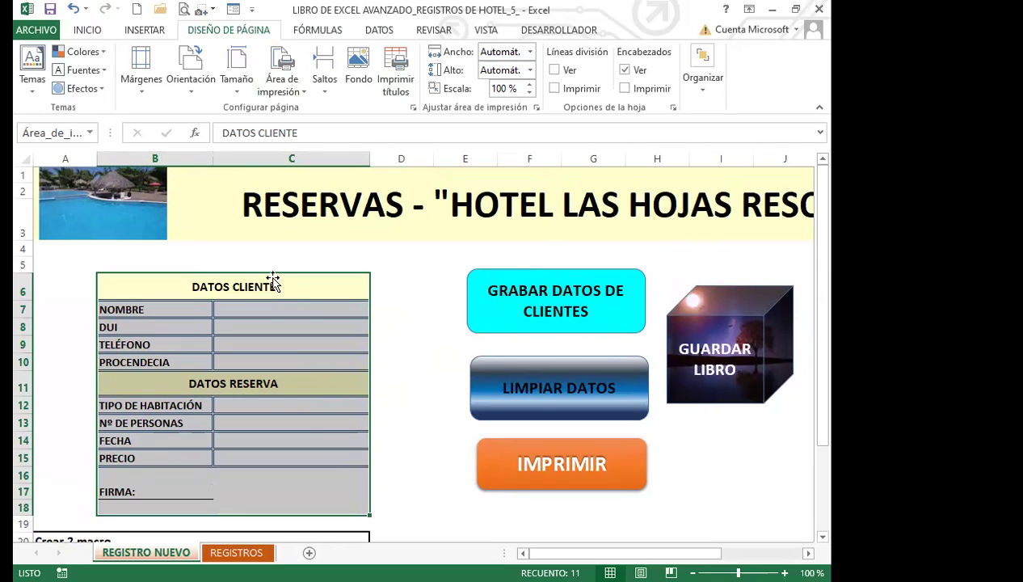
click(282, 312)
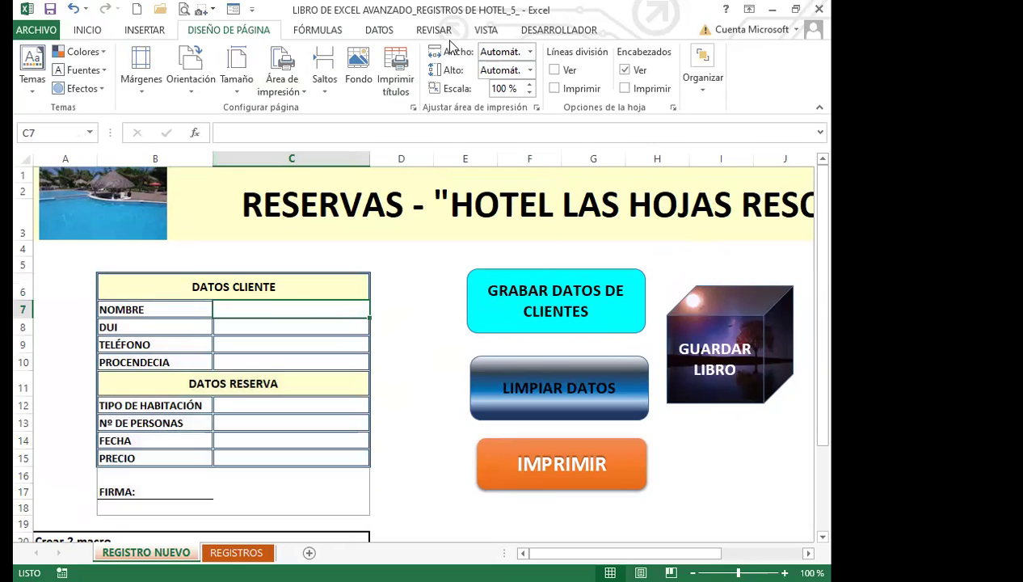
click(483, 30)
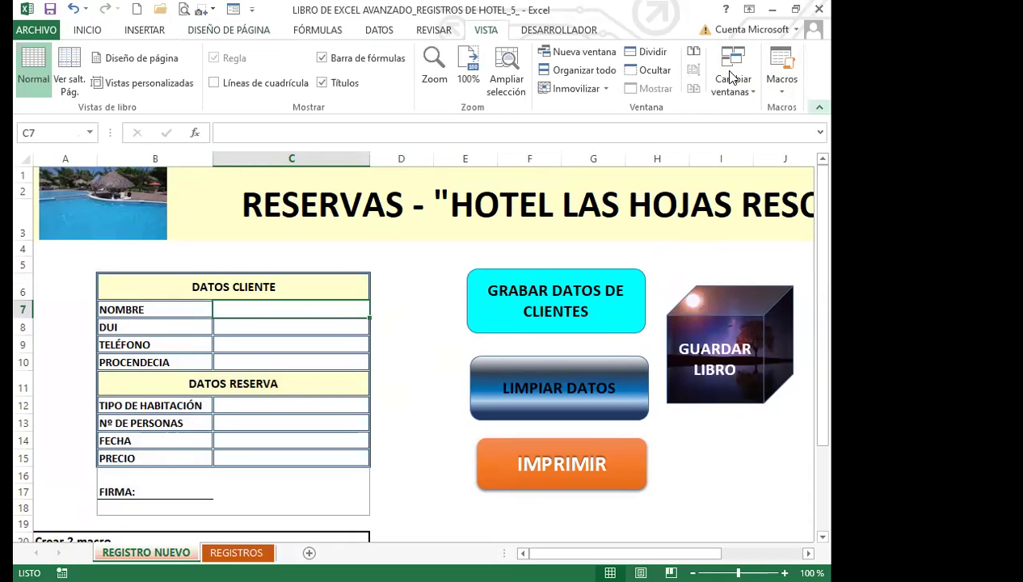
Start recording a new macro named Macro4 from the VISTA Macros menu.
click(781, 81)
click(727, 130)
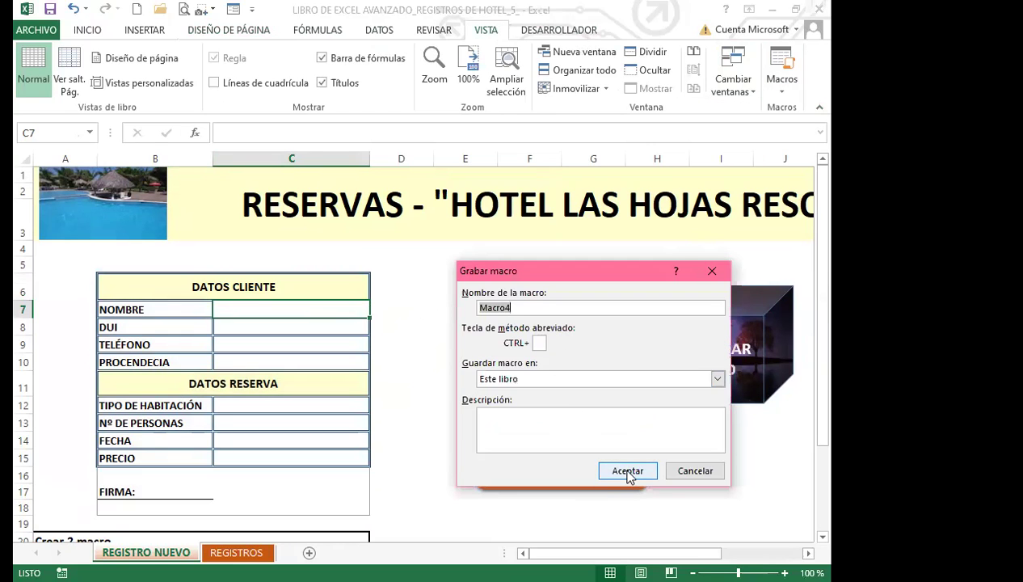
click(622, 471)
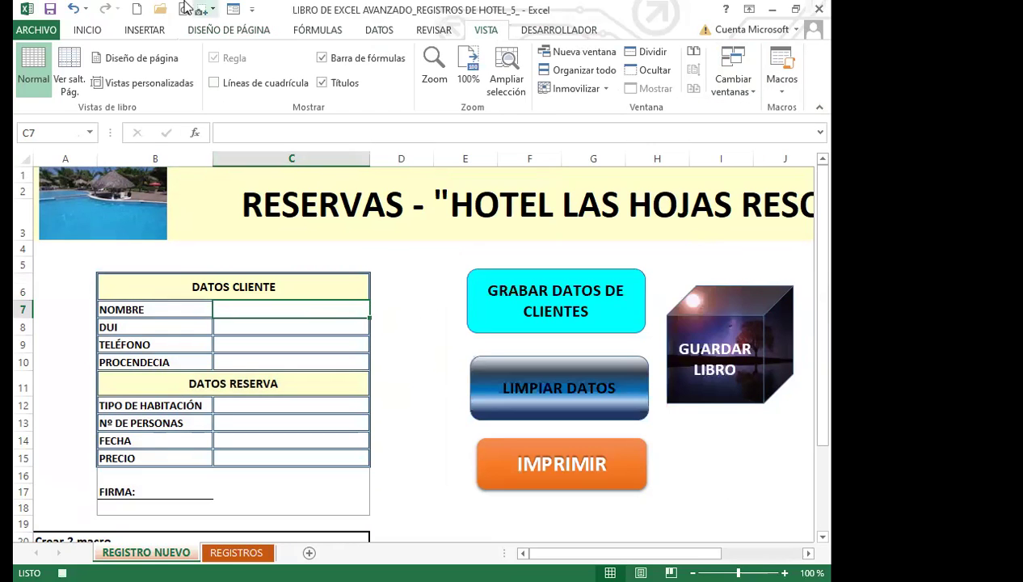
Select the form range B6:C18, print it from print preview, and reselect cell C7.
click(184, 10)
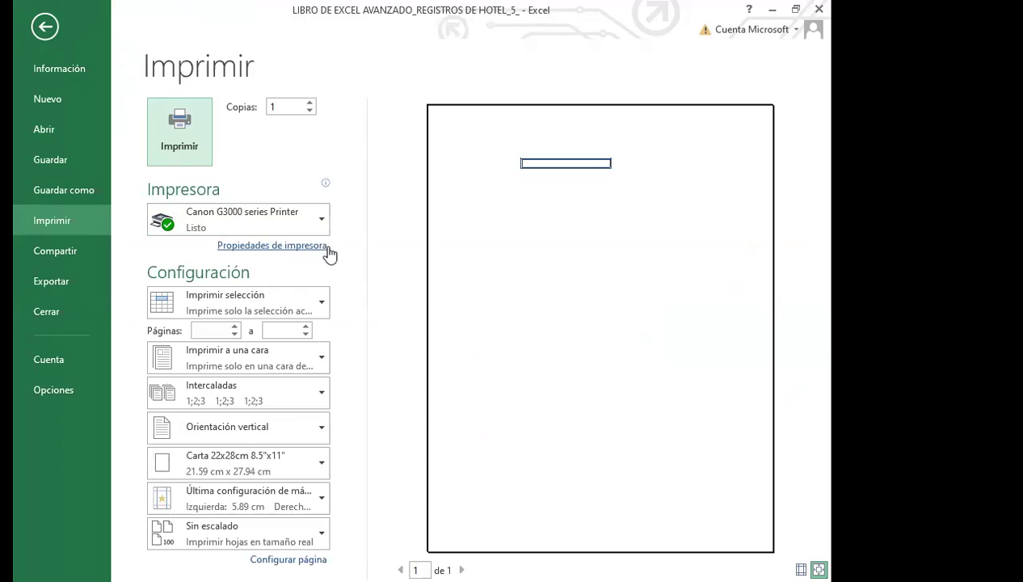
click(45, 27)
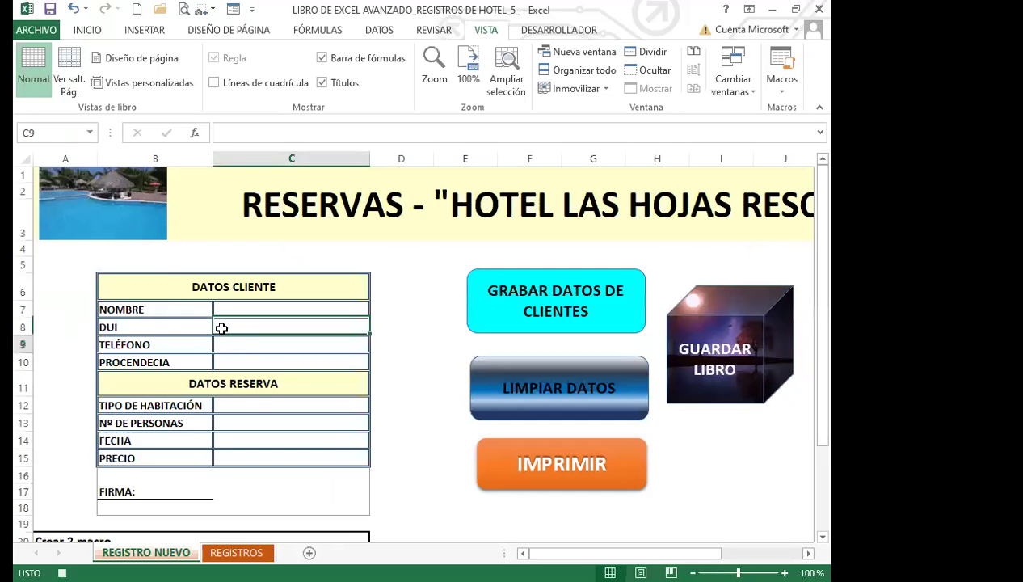
drag(159, 286, 343, 509)
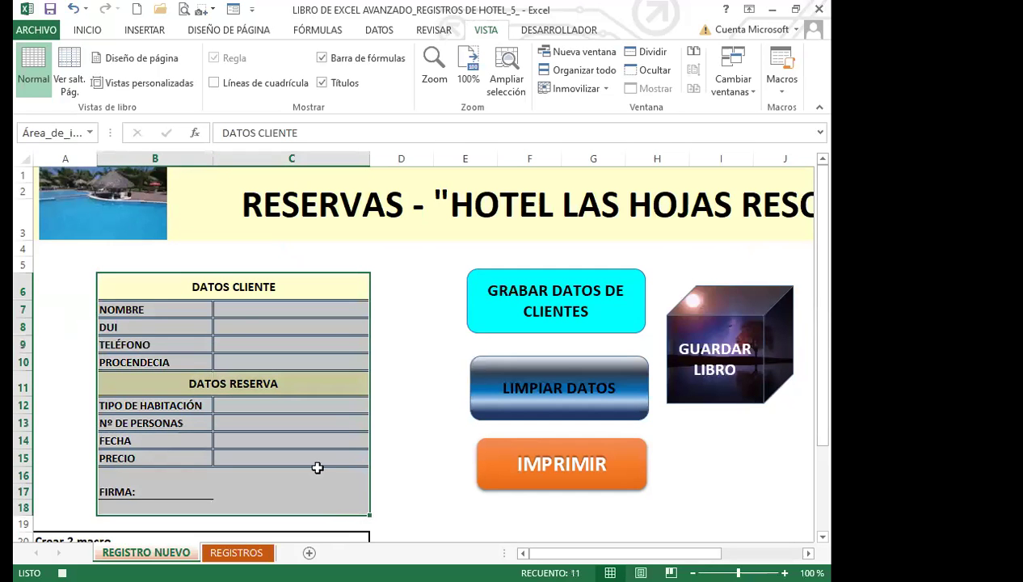
click(185, 10)
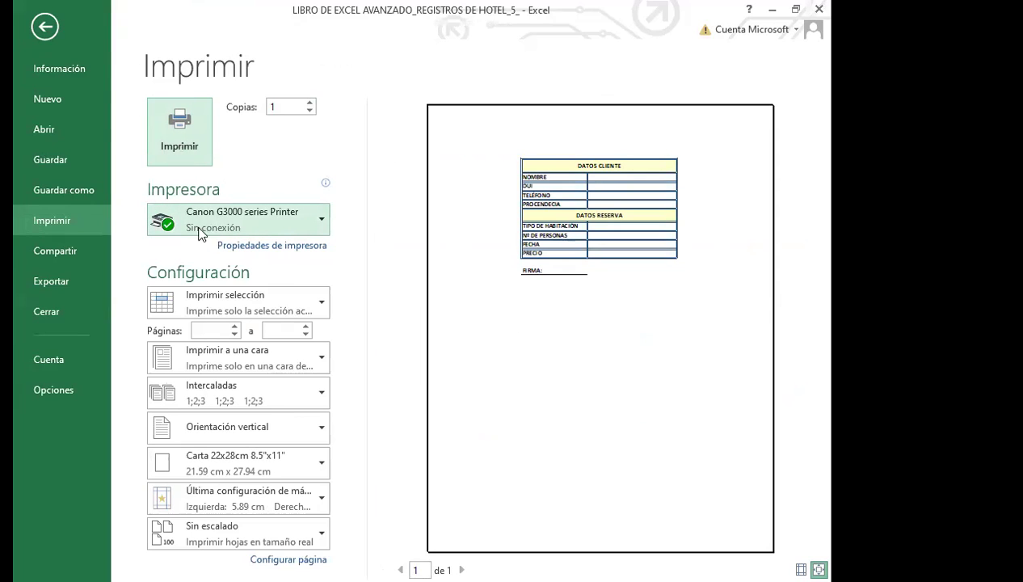
click(180, 124)
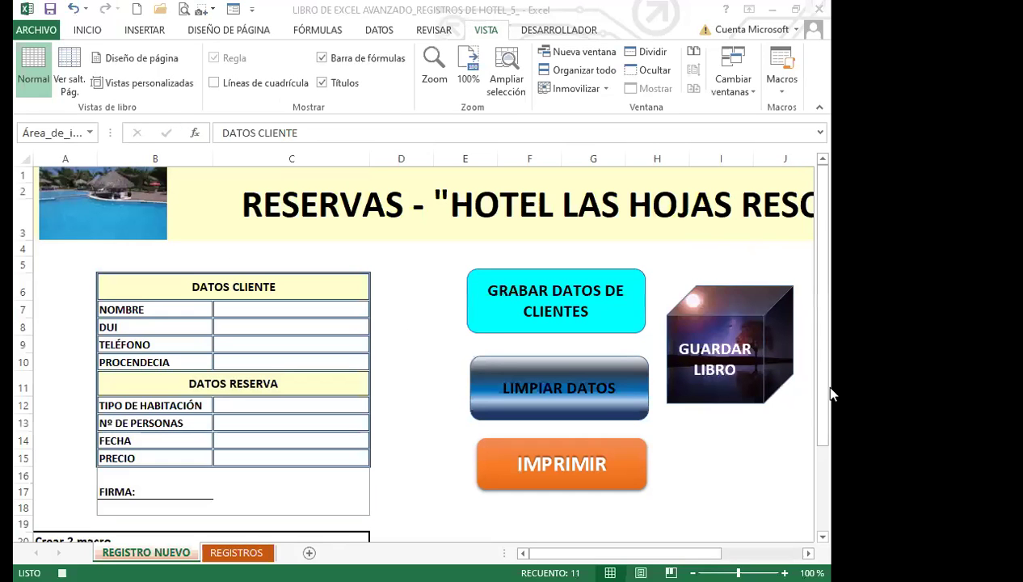
click(336, 312)
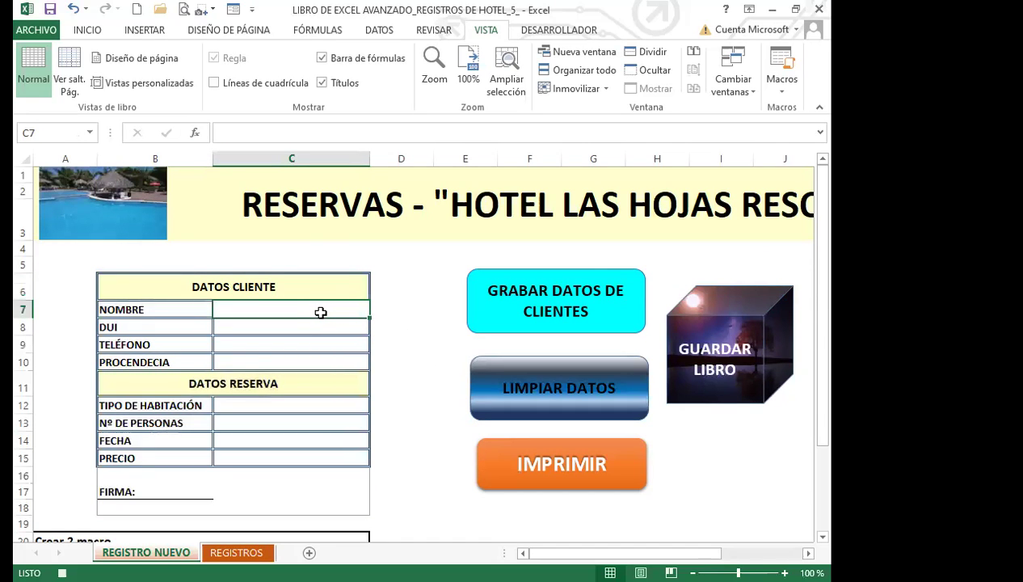
click(61, 572)
click(503, 480)
right_click(503, 482)
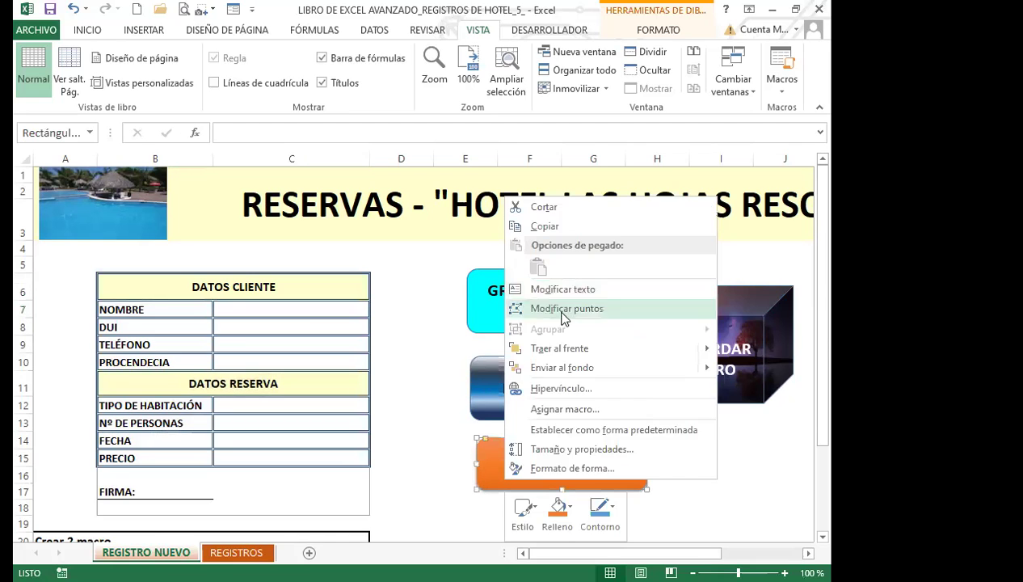
click(569, 410)
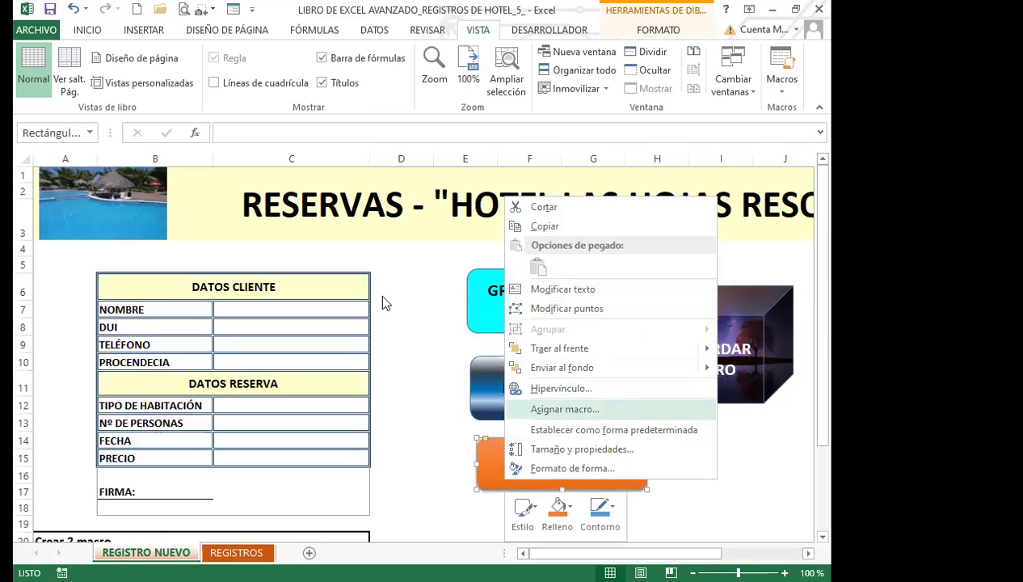
click(586, 495)
click(418, 420)
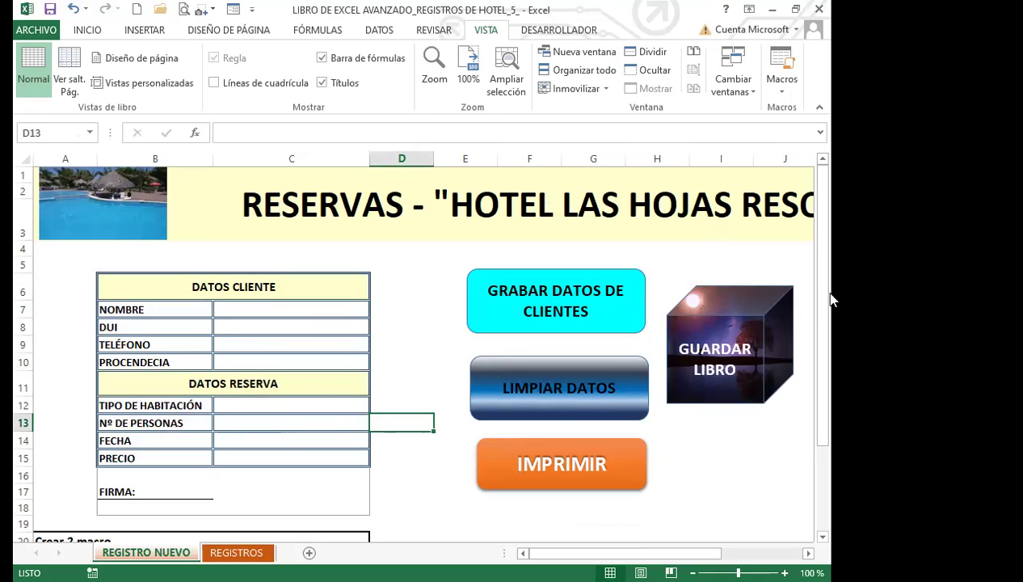
drag(414, 370, 413, 365)
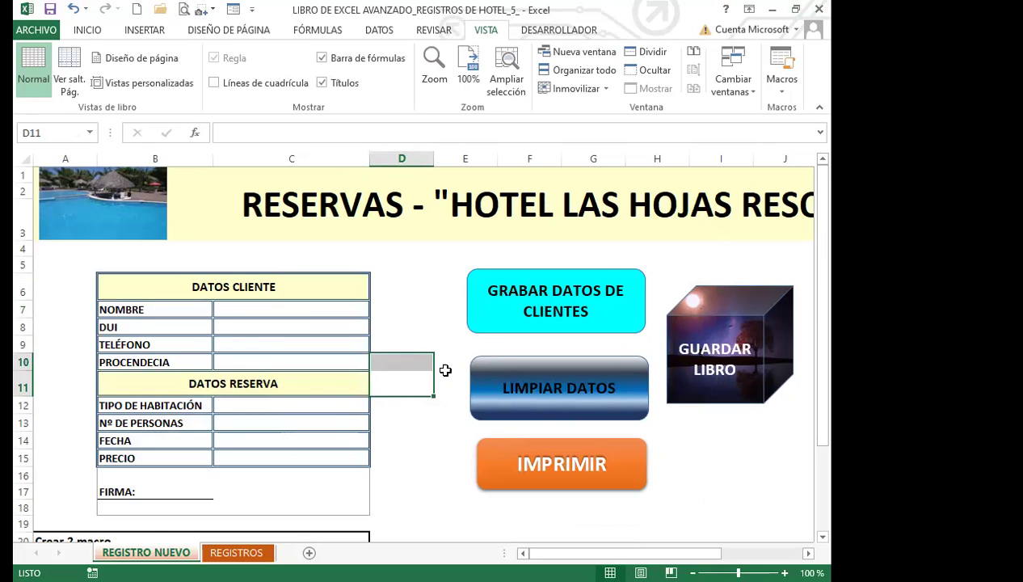
click(438, 323)
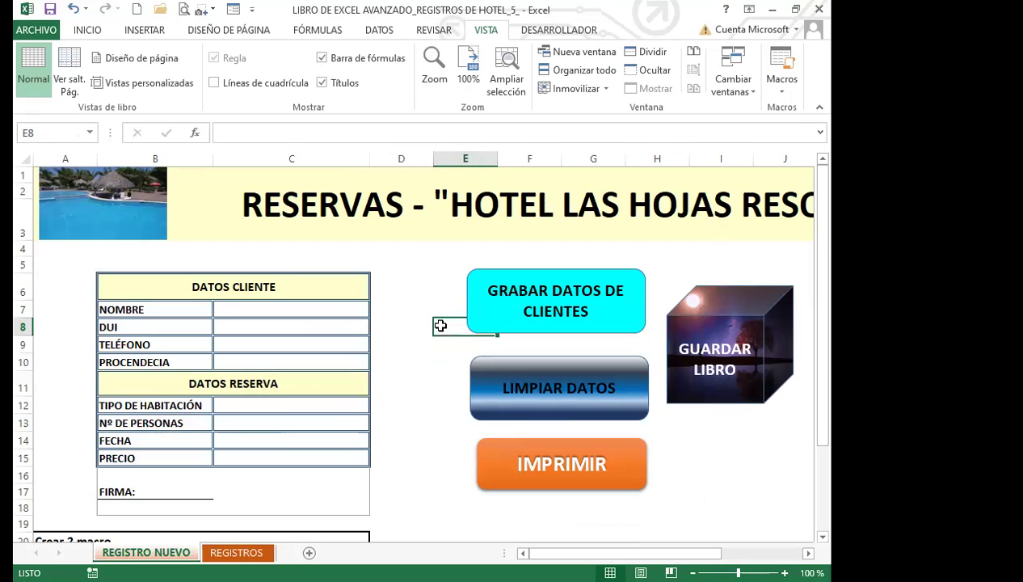
click(267, 309)
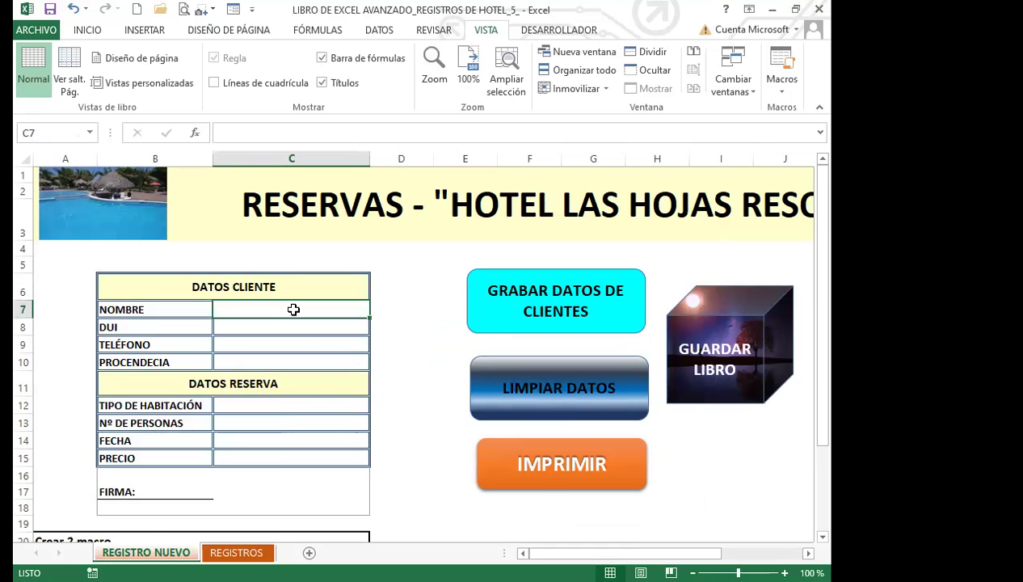
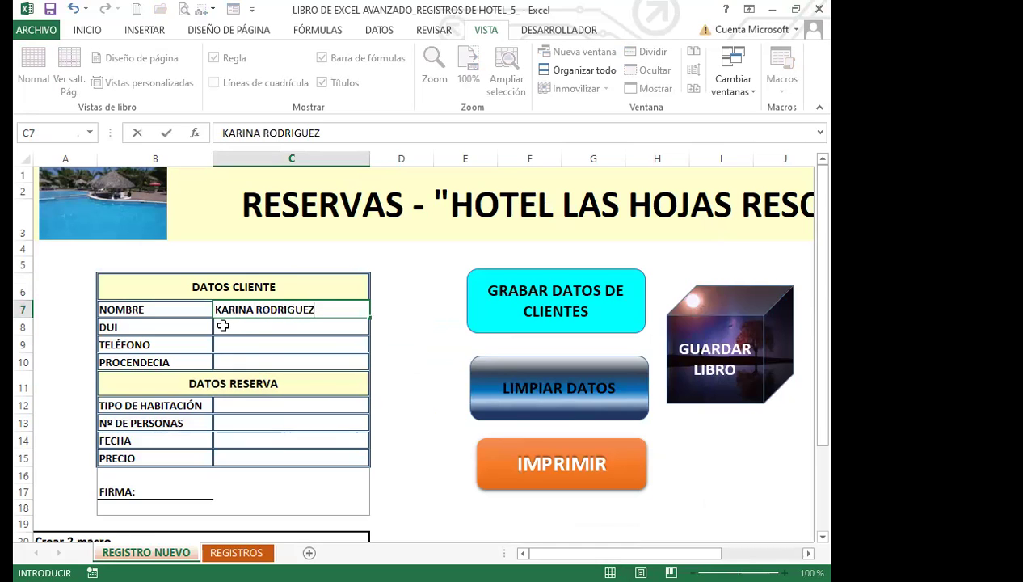
Enter the client's name, DUI, phone number and origin SAN MIGUEL in C7:C10.
click(233, 326)
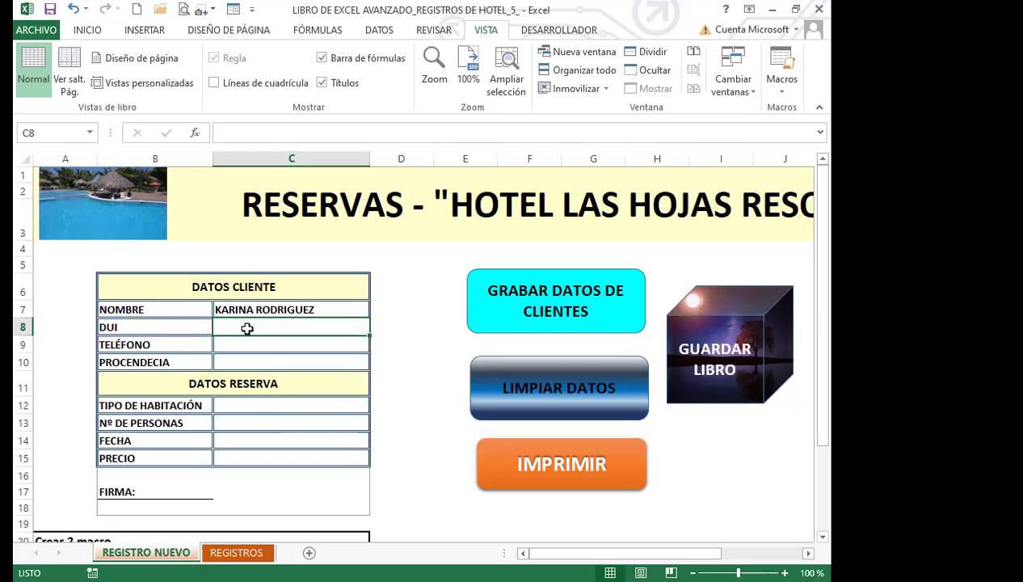
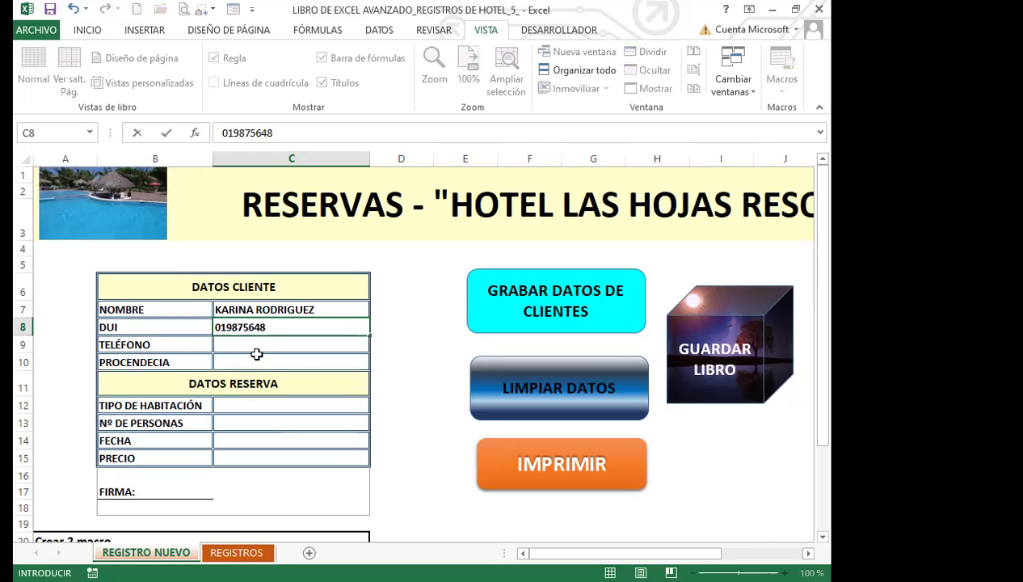
click(263, 345)
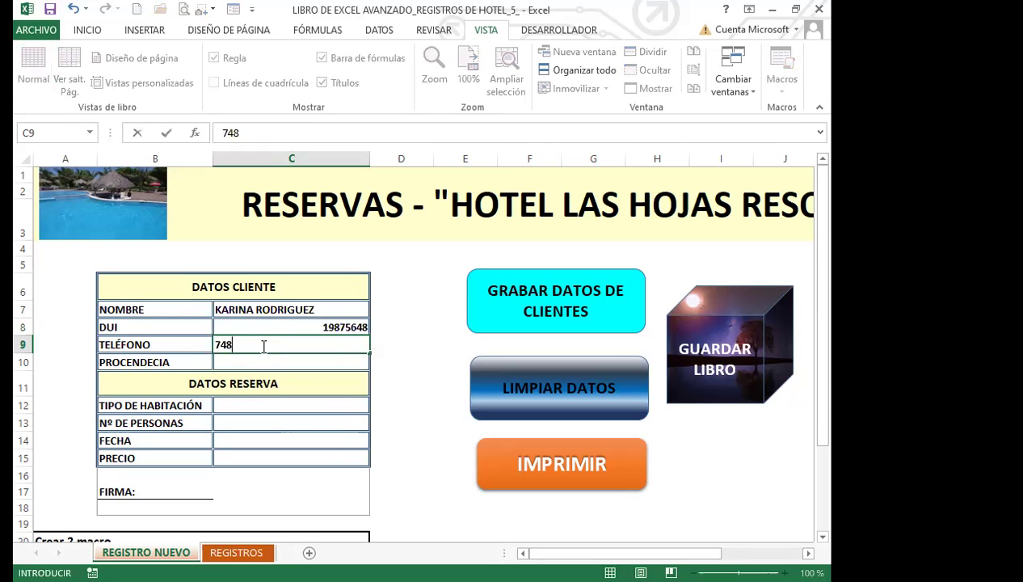
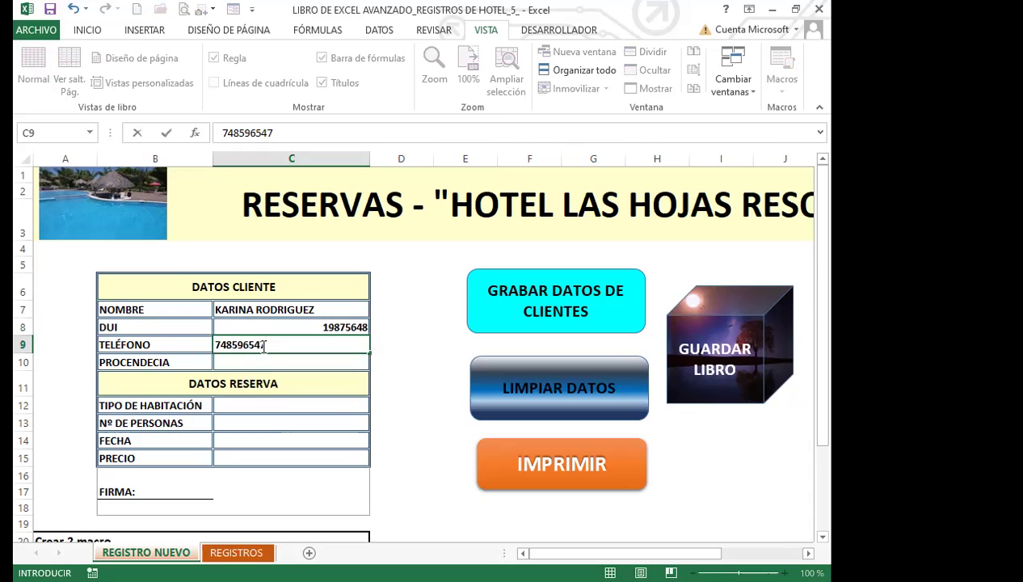
click(251, 362)
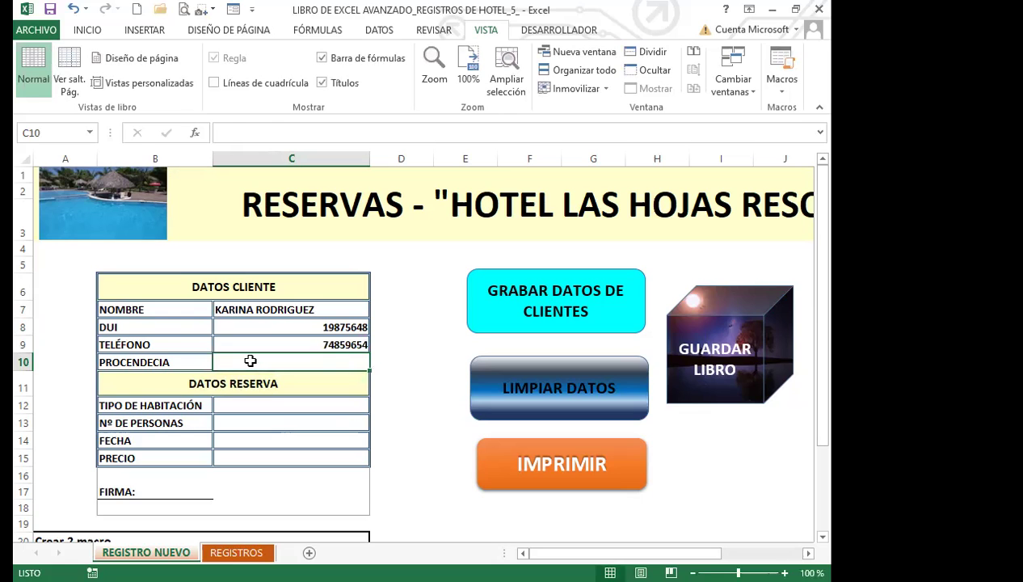
text(SAN MIGUEL)
click(239, 407)
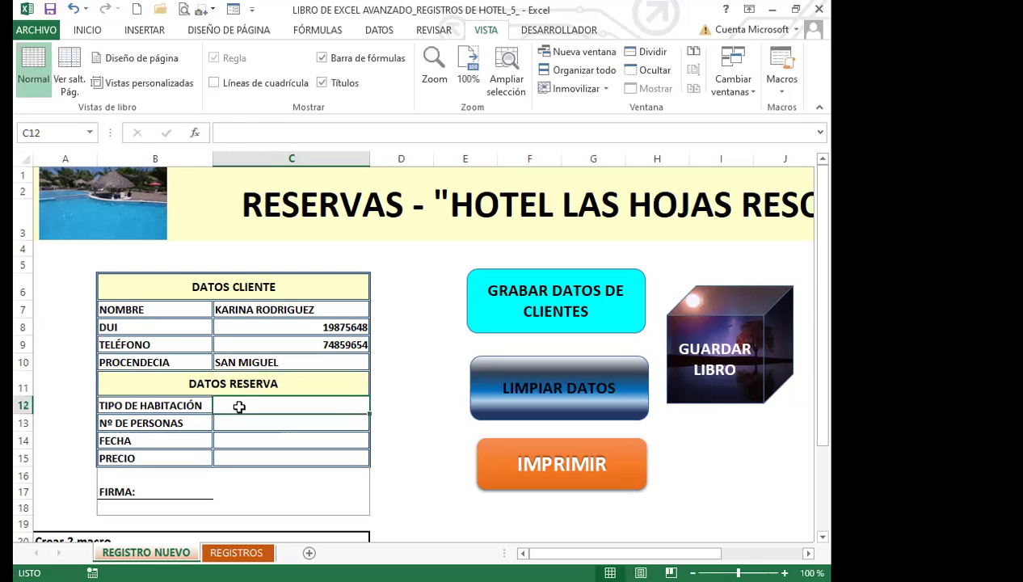
Fill the booking as room DOBLE, 5 persons, date 5/11/2022 and price 150.
text(DOBLE)
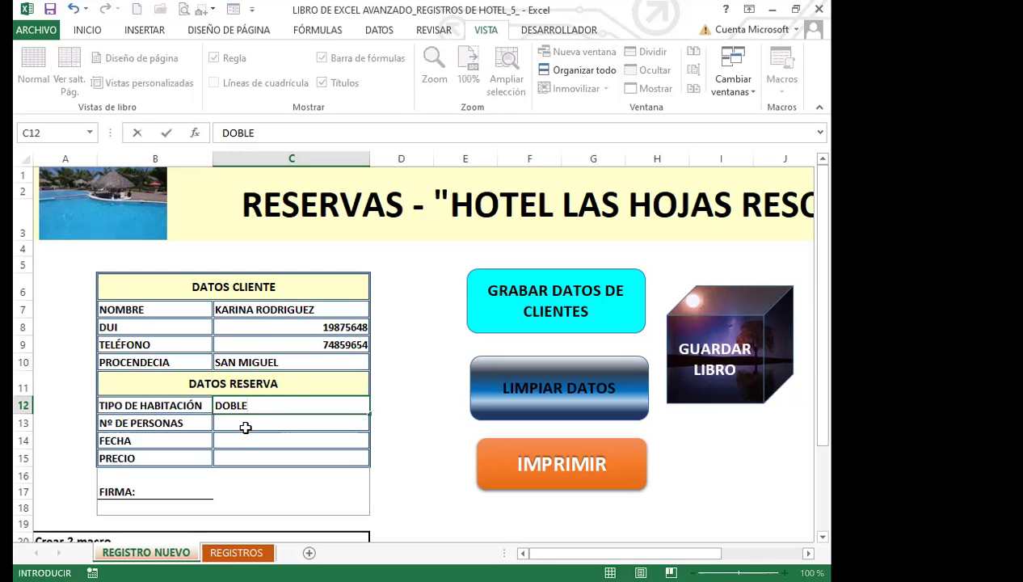
click(245, 428)
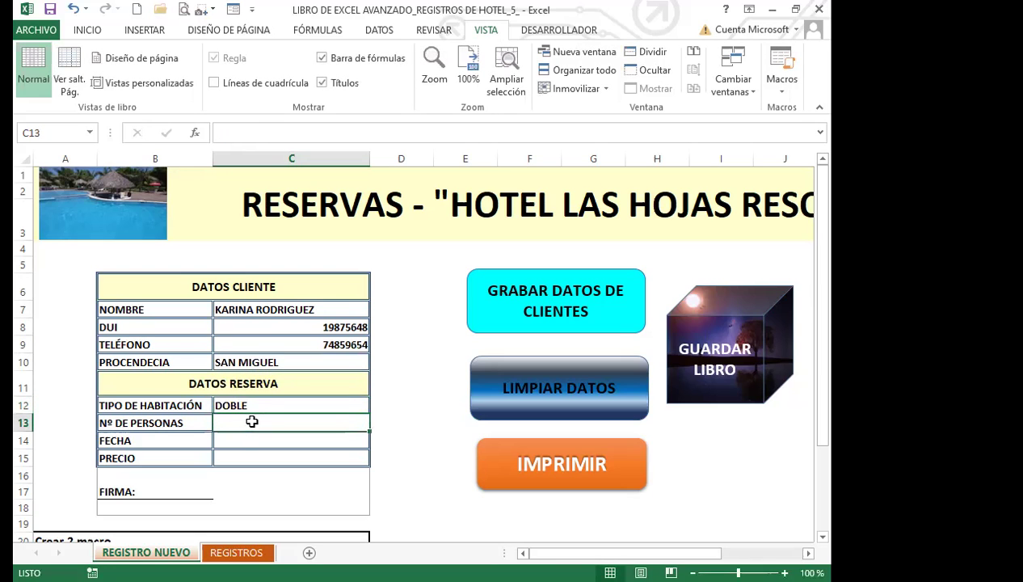
text(5)
click(239, 437)
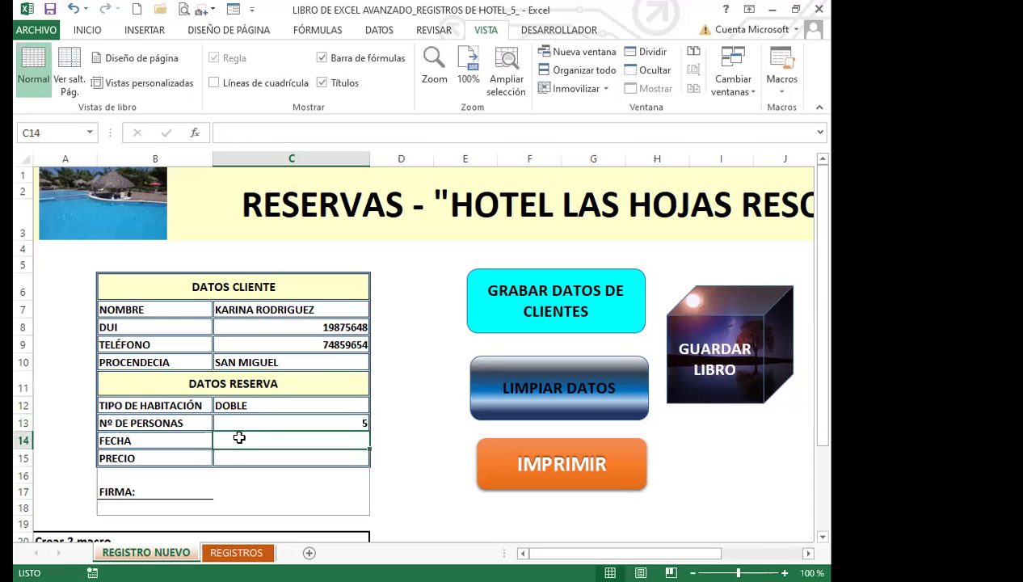
text(5/)
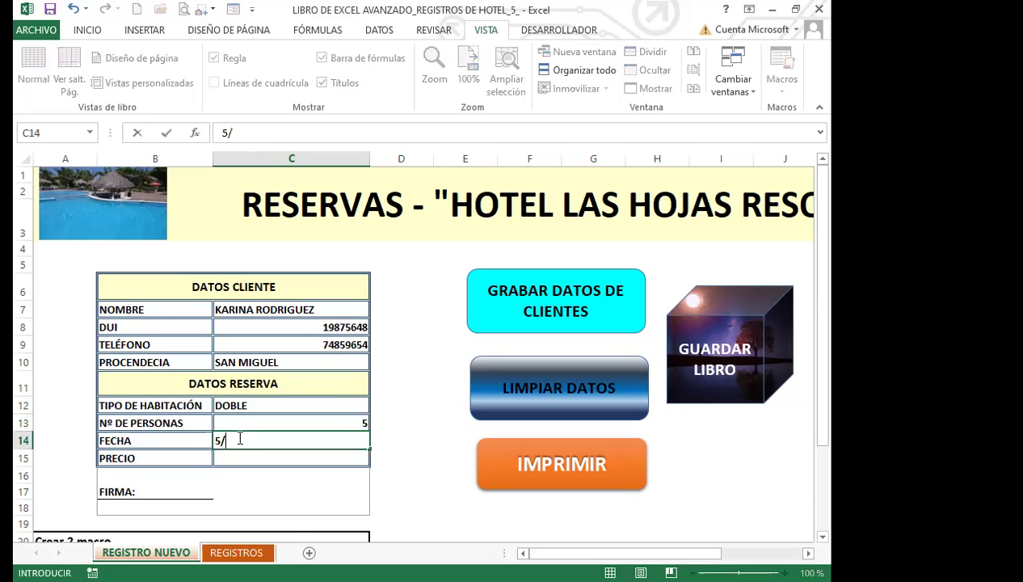
text(11/2022)
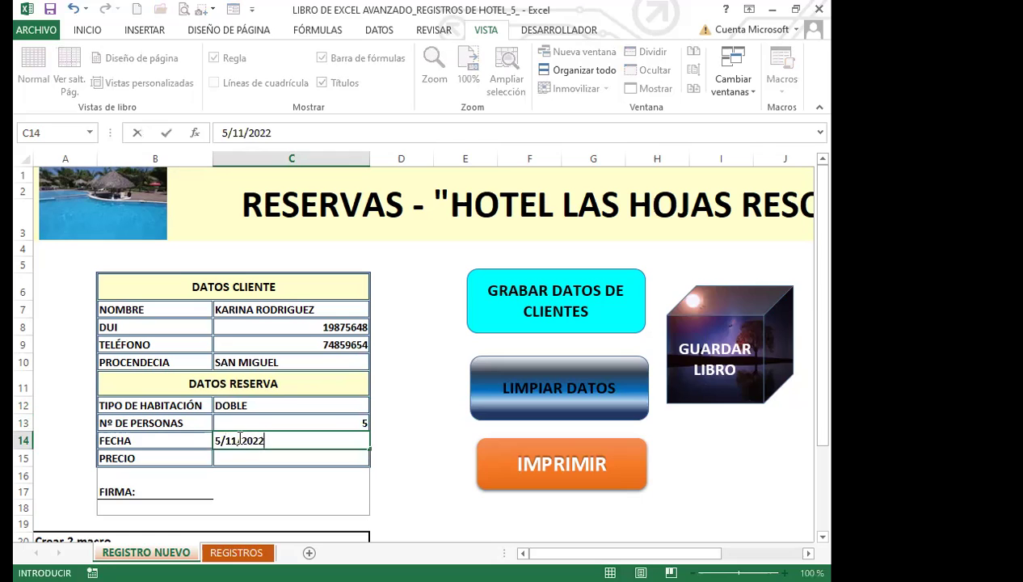
click(244, 457)
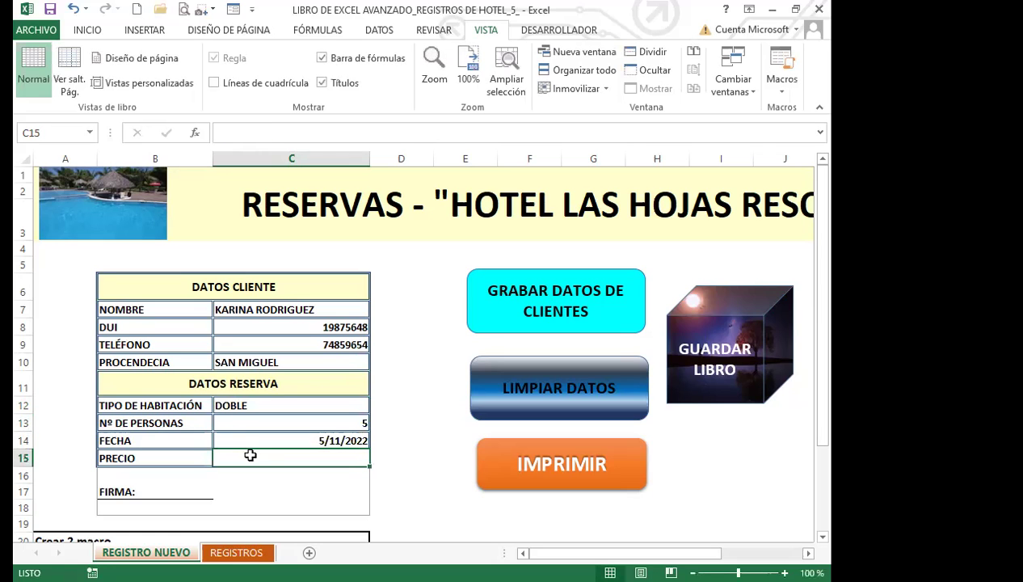
text(150)
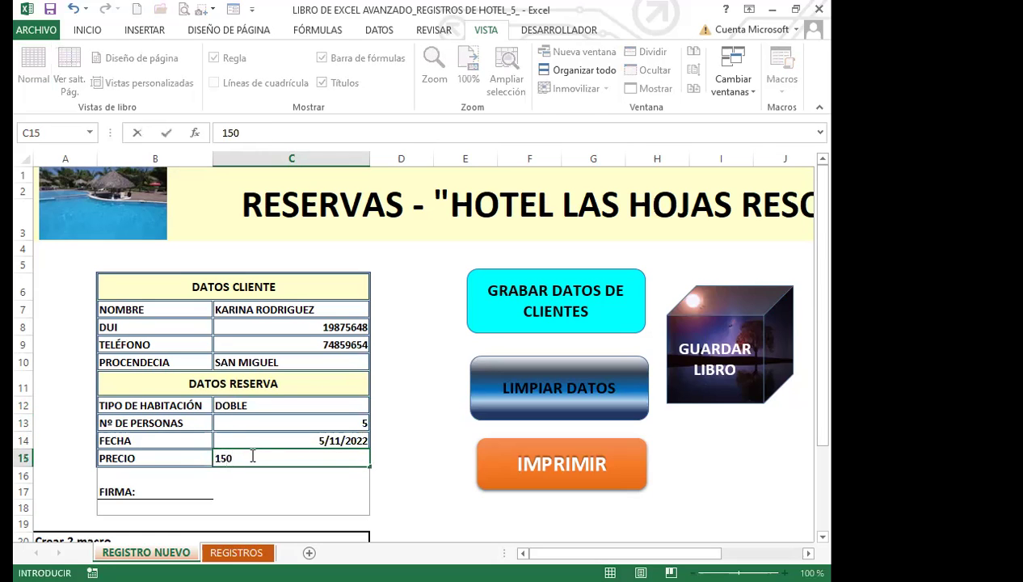
click(404, 384)
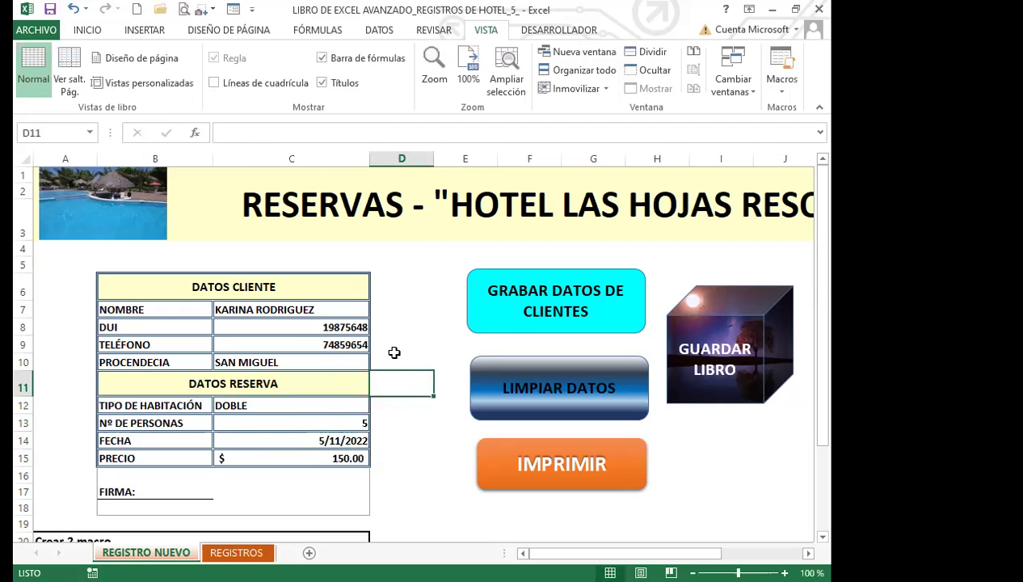
Save the booking with GRABAR DATOS DE CLIENTES and print the form with the IMPRIMIR button.
click(563, 309)
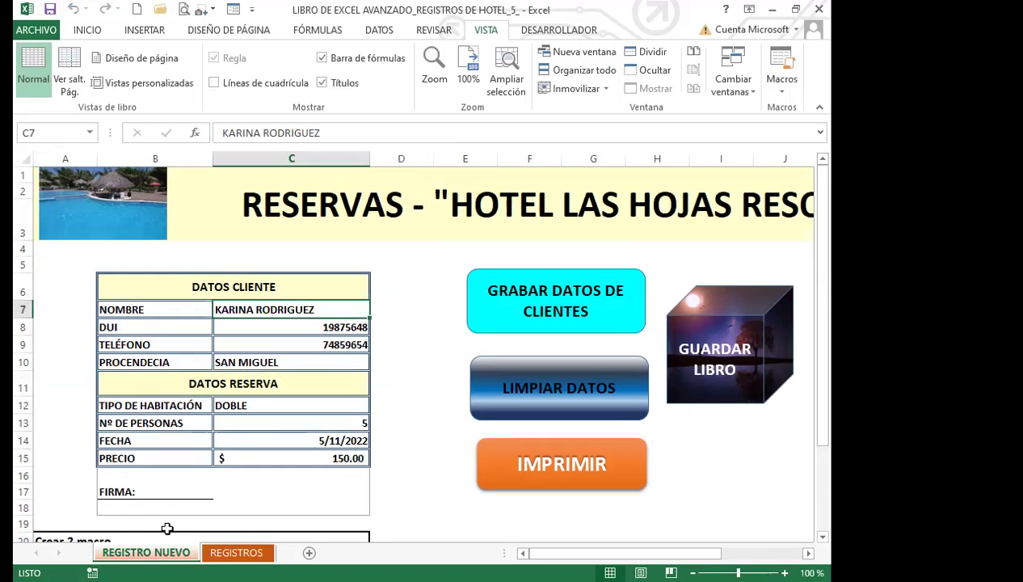
click(406, 419)
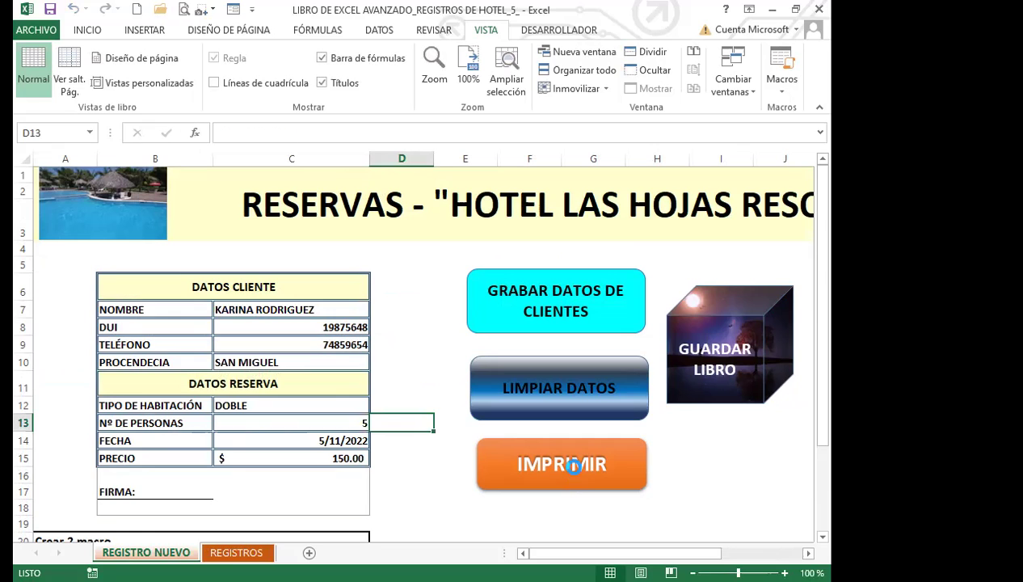
click(571, 475)
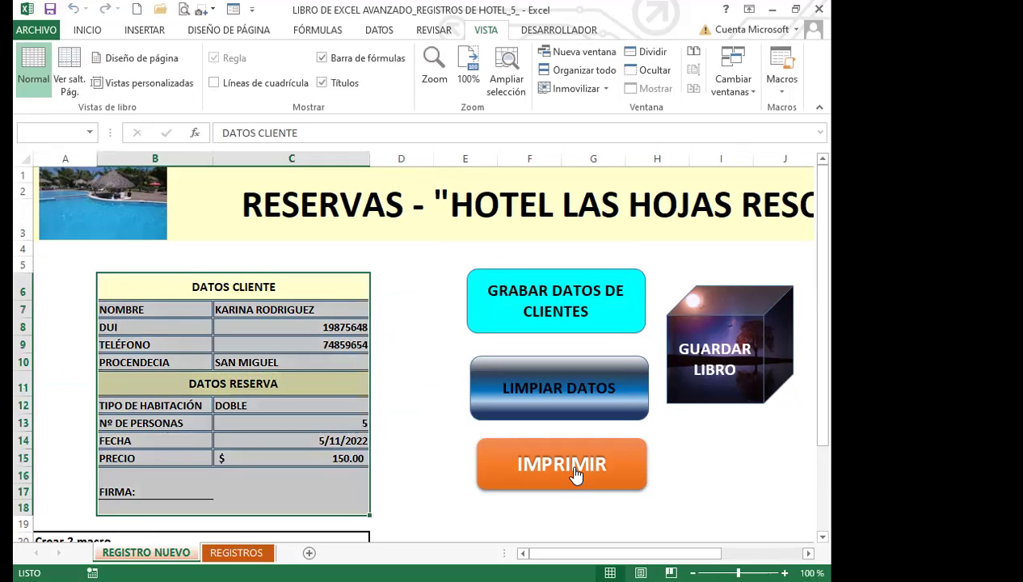
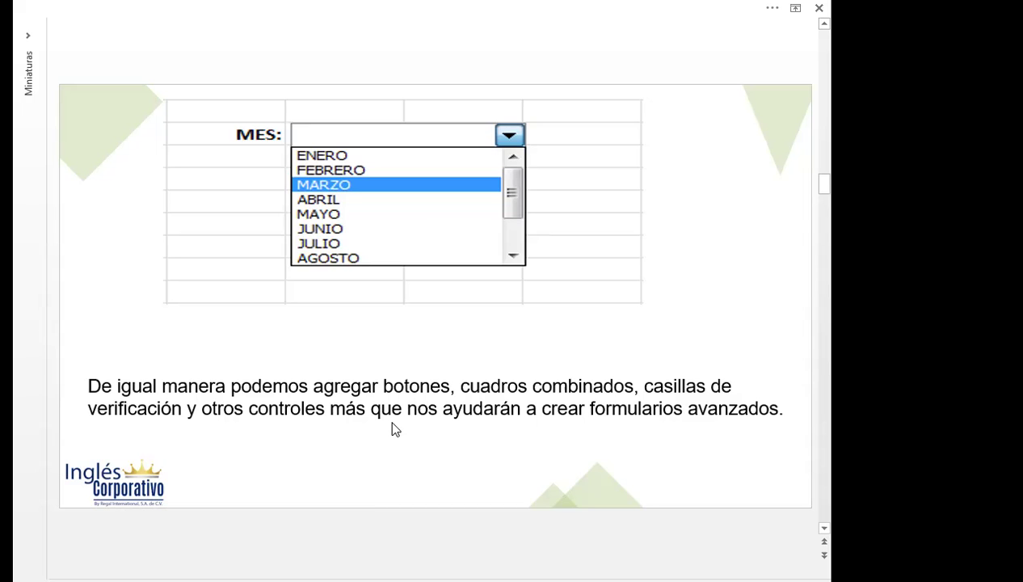
Scroll the PDF guide past the UserForm and Toolbox pages to the EJERCICIOS page.
scroll(395, 429, down, 2)
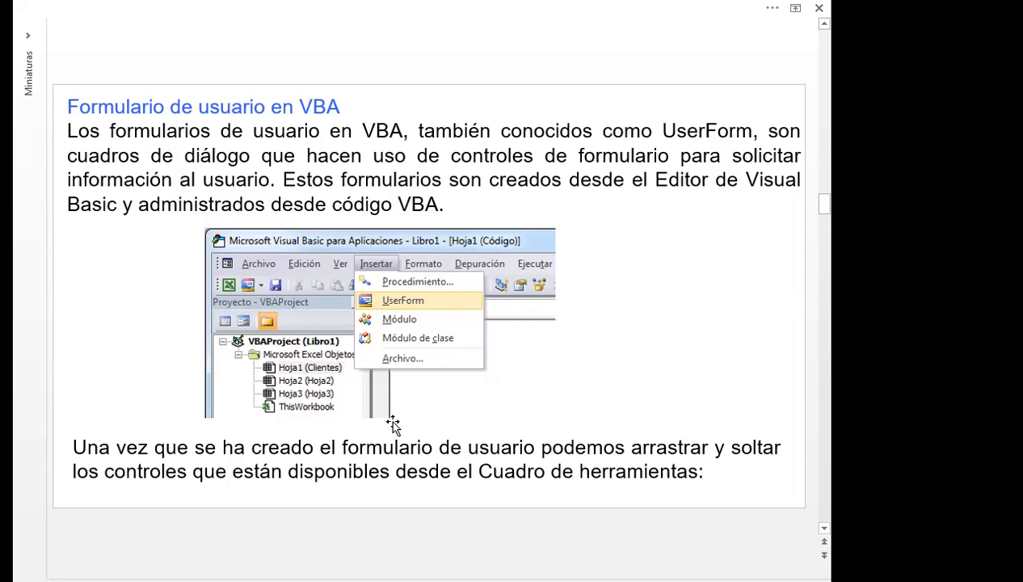
scroll(393, 424, down, 1)
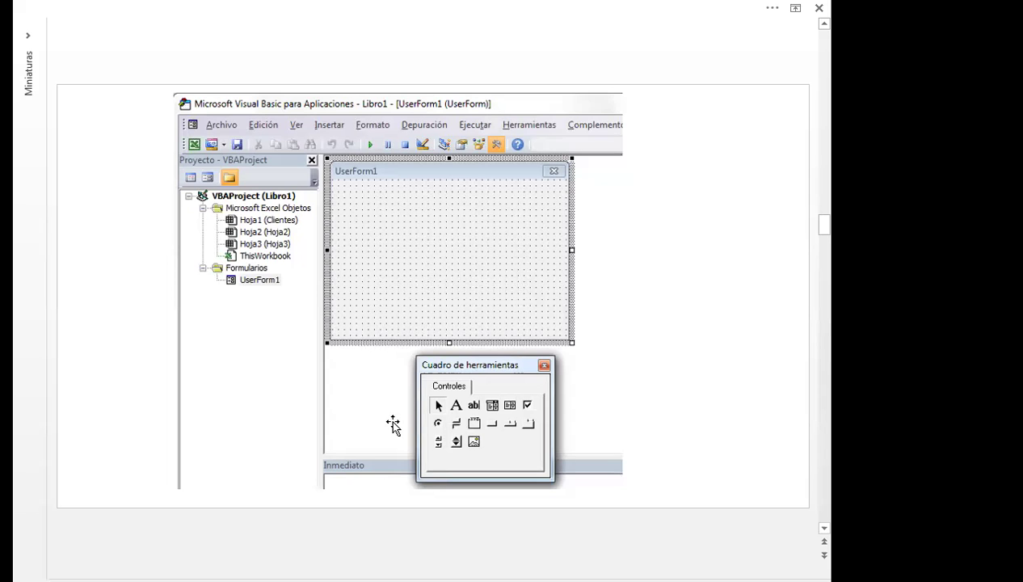
scroll(393, 425, down, 1)
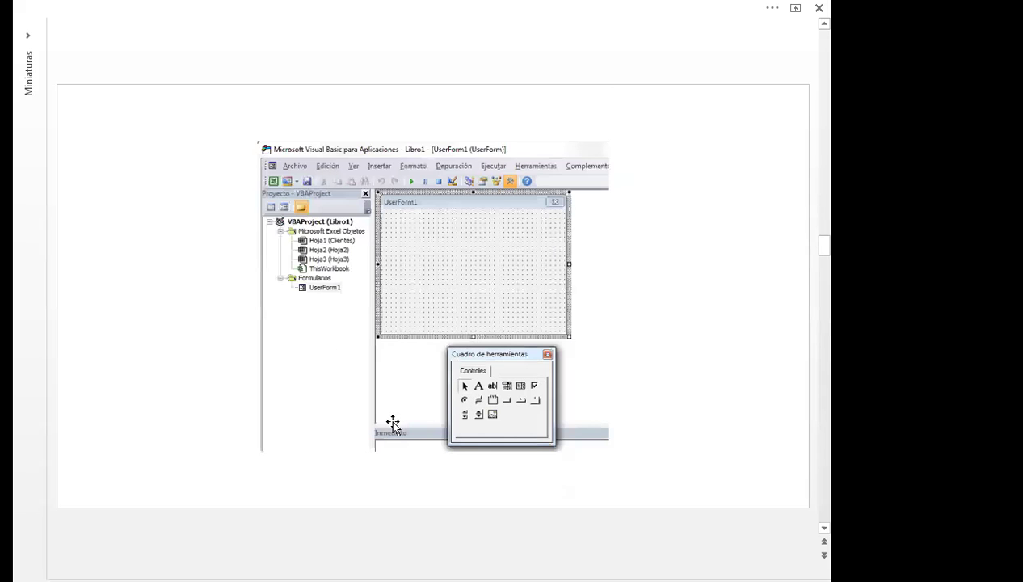
scroll(393, 425, down, 1)
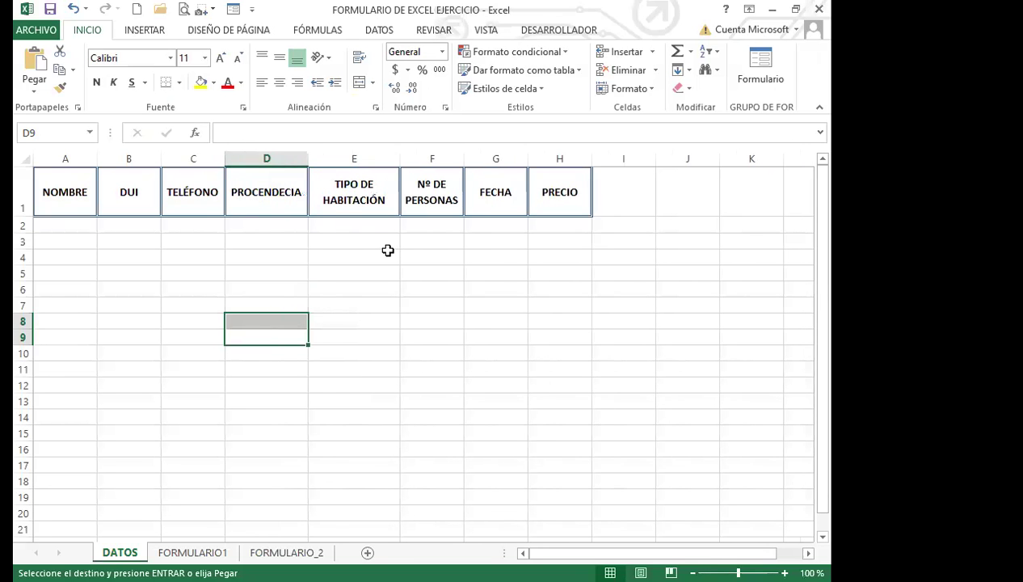
AutoFit columns D and E to the PROCENDECIA and TIPO DE HABITACIÓN headers, then select A2.
click(388, 252)
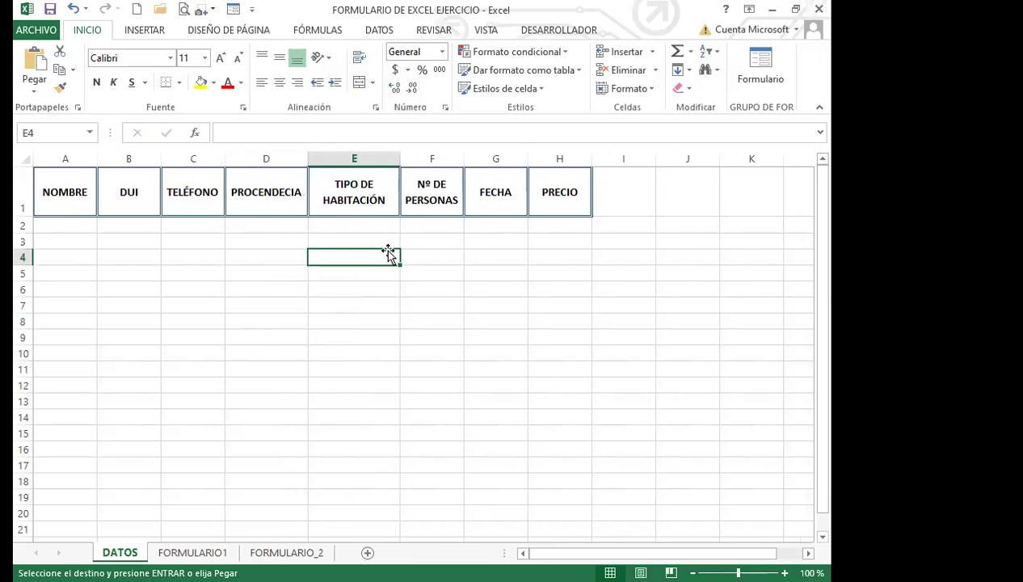
click(59, 236)
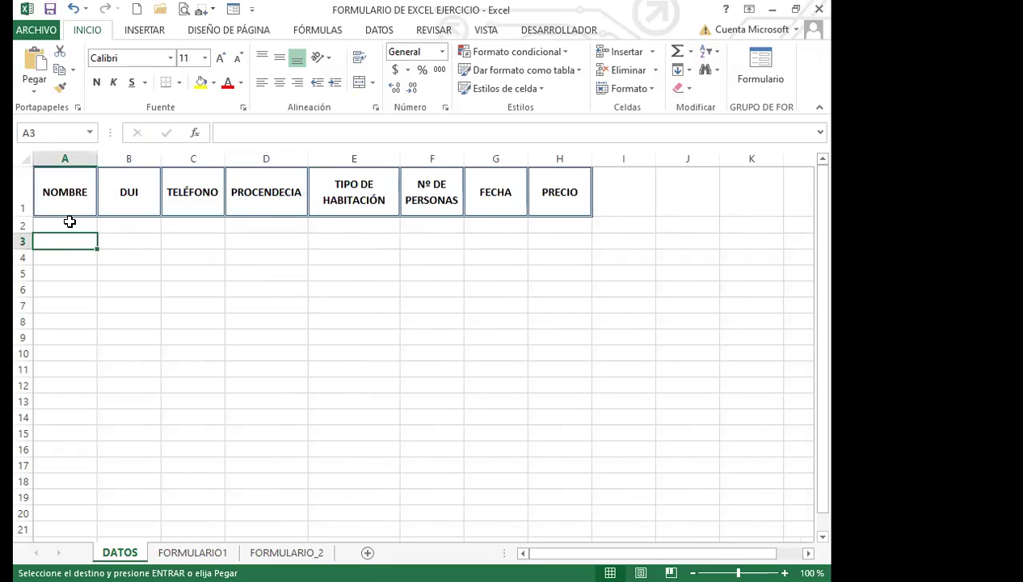
click(69, 221)
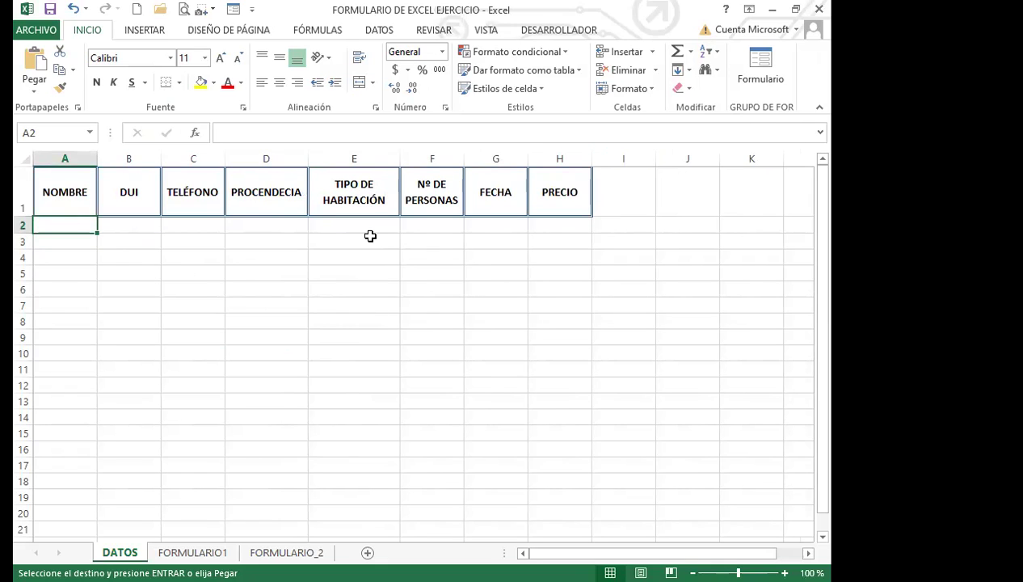
click(150, 232)
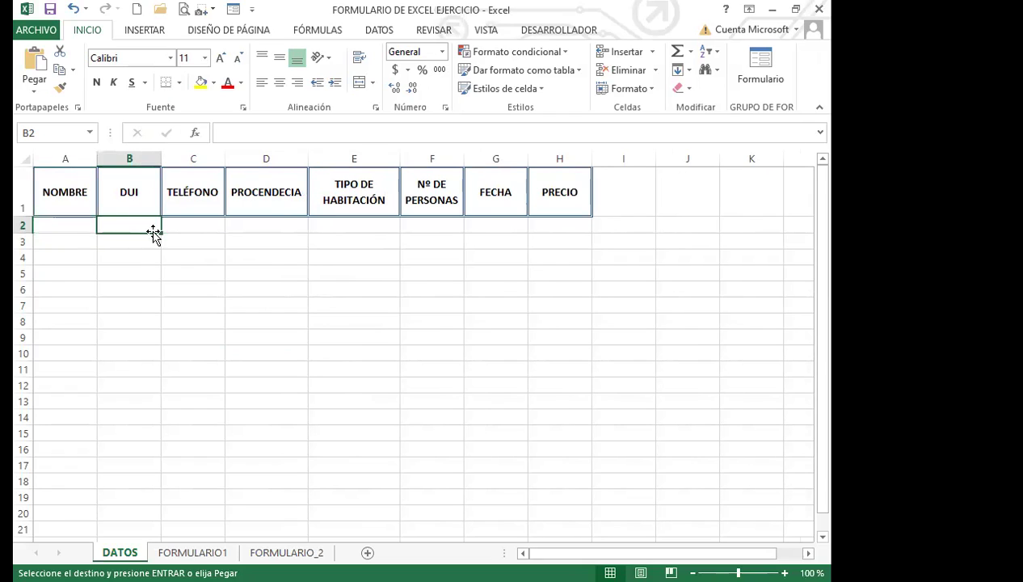
click(197, 228)
click(286, 223)
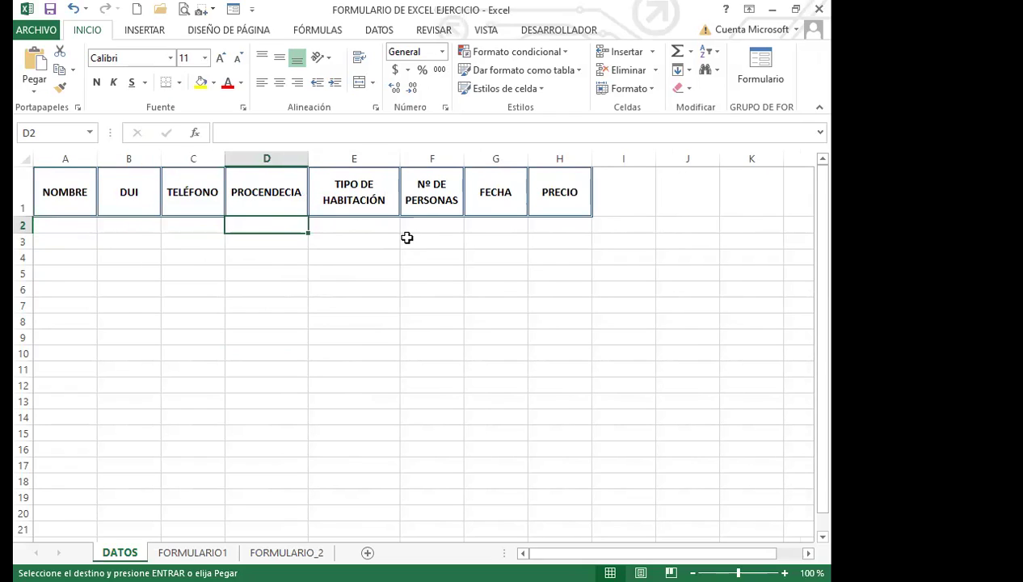
click(406, 238)
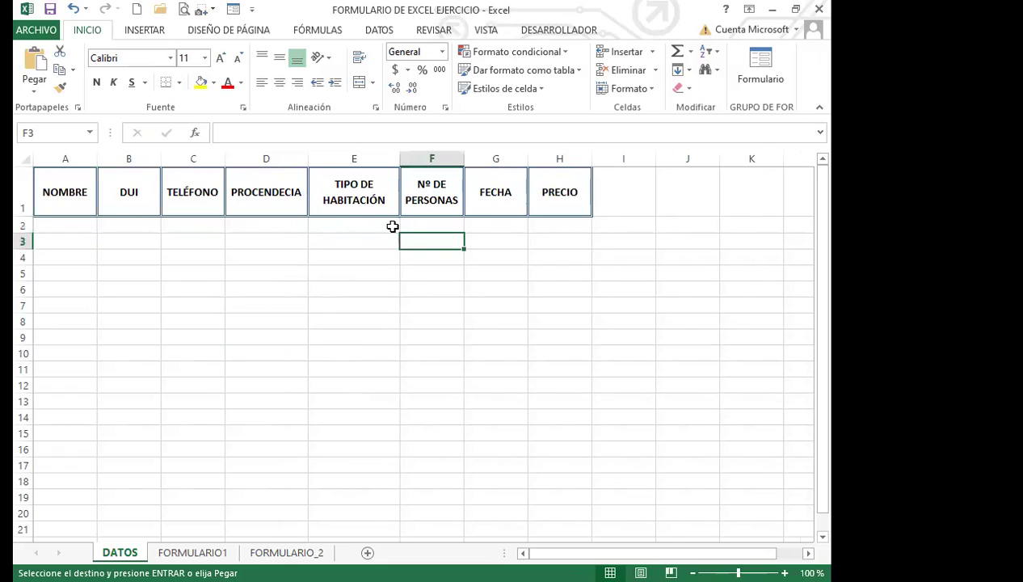
click(70, 227)
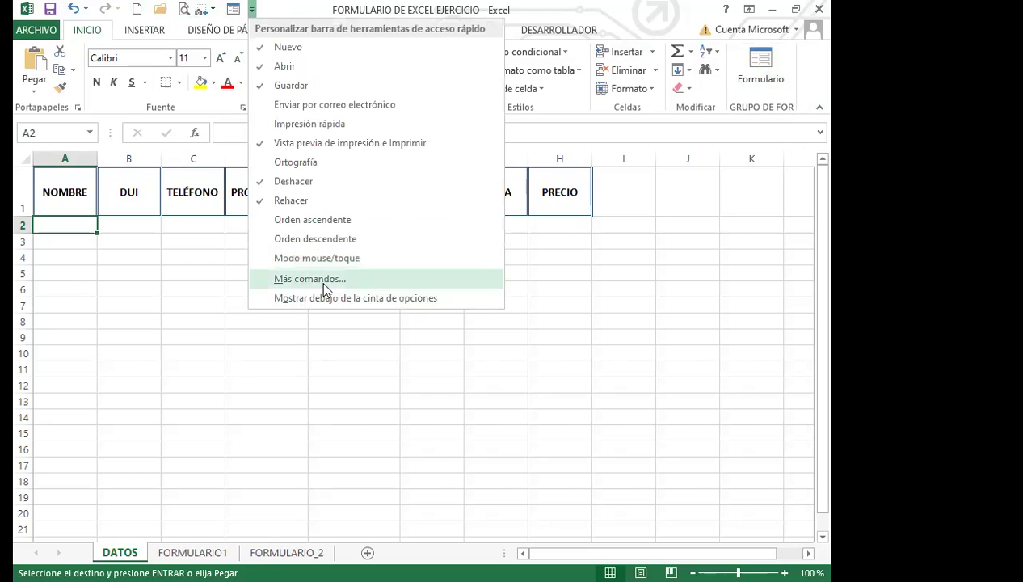
In the quick-access More Commands settings, switch the command list to 'Todos los comandos'.
click(323, 281)
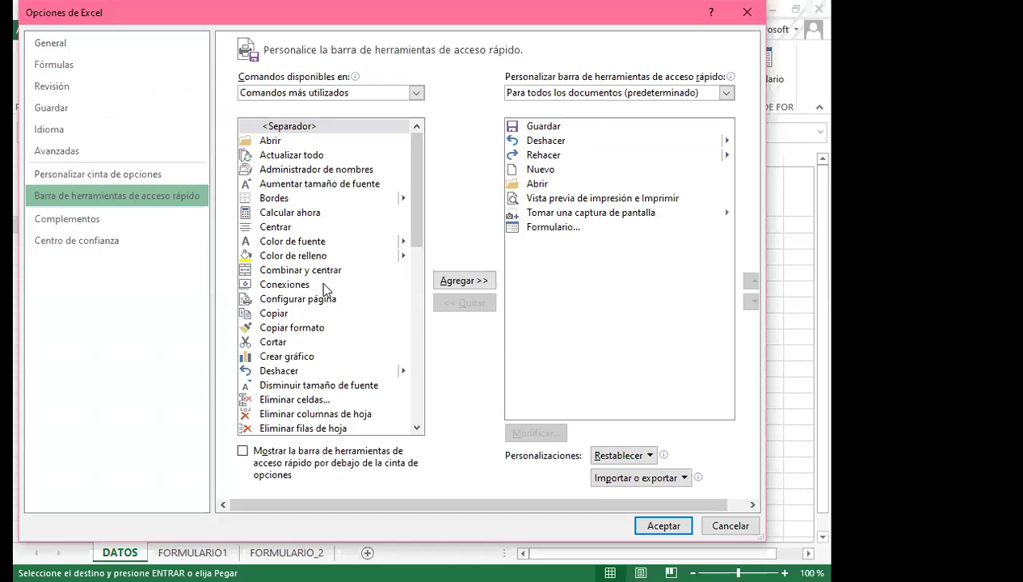
click(415, 92)
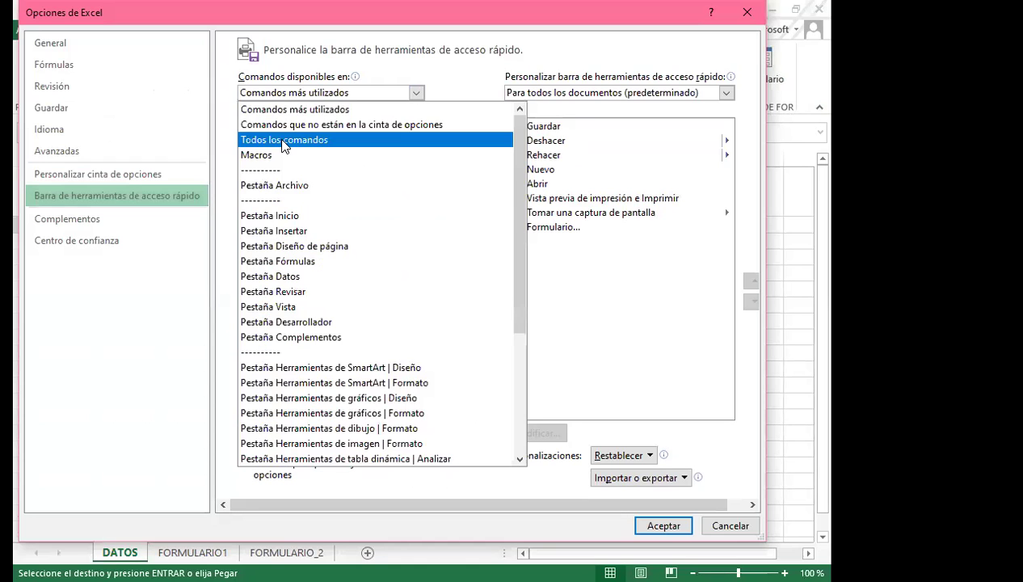
click(286, 137)
drag(422, 144, 419, 264)
scroll(323, 283, up, 3)
scroll(317, 307, down, 8)
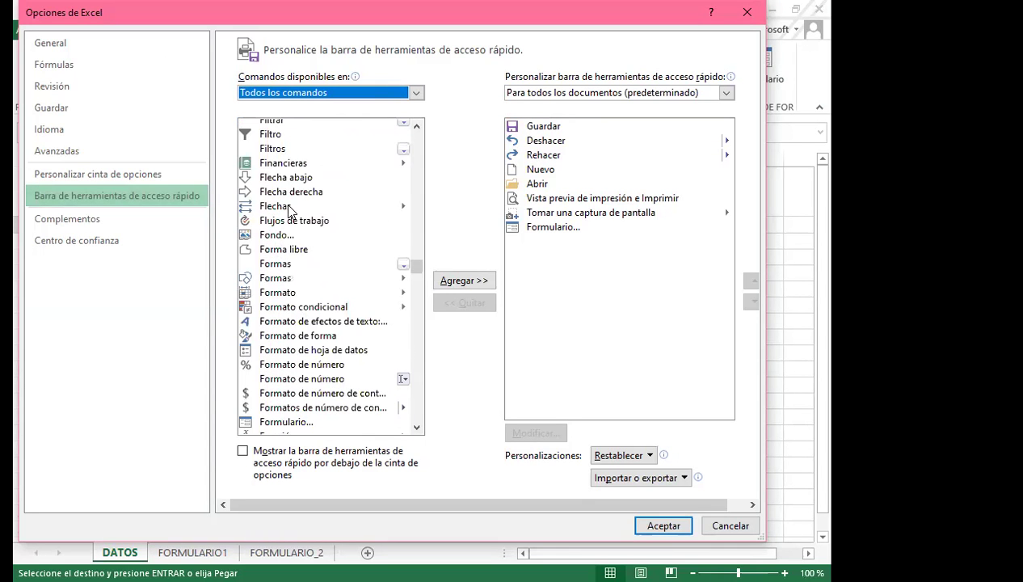
scroll(306, 324, down, 1)
scroll(305, 324, down, 1)
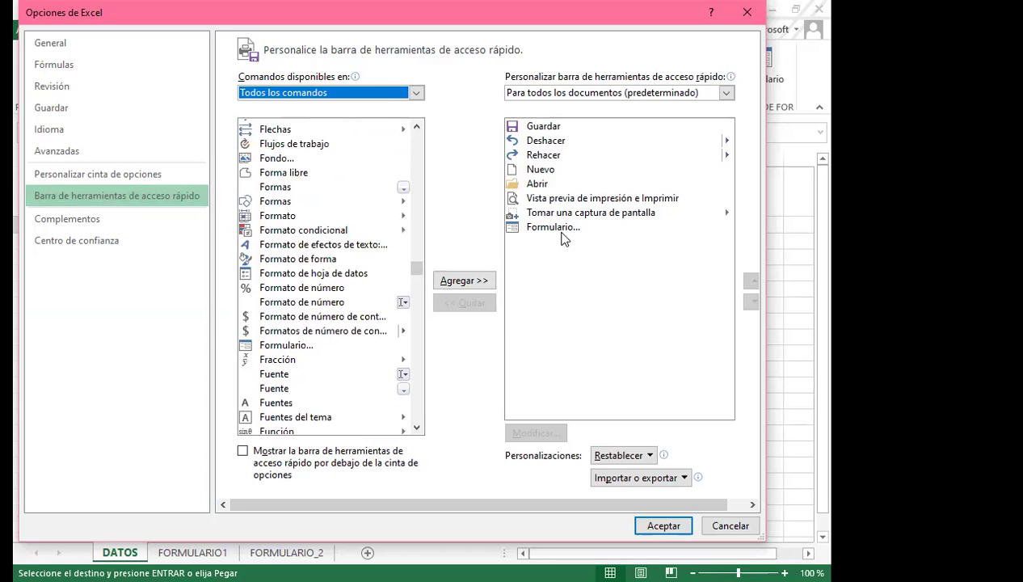
Remove Formulario from the Quick Access Toolbar, add it back, and confirm with Aceptar.
click(318, 346)
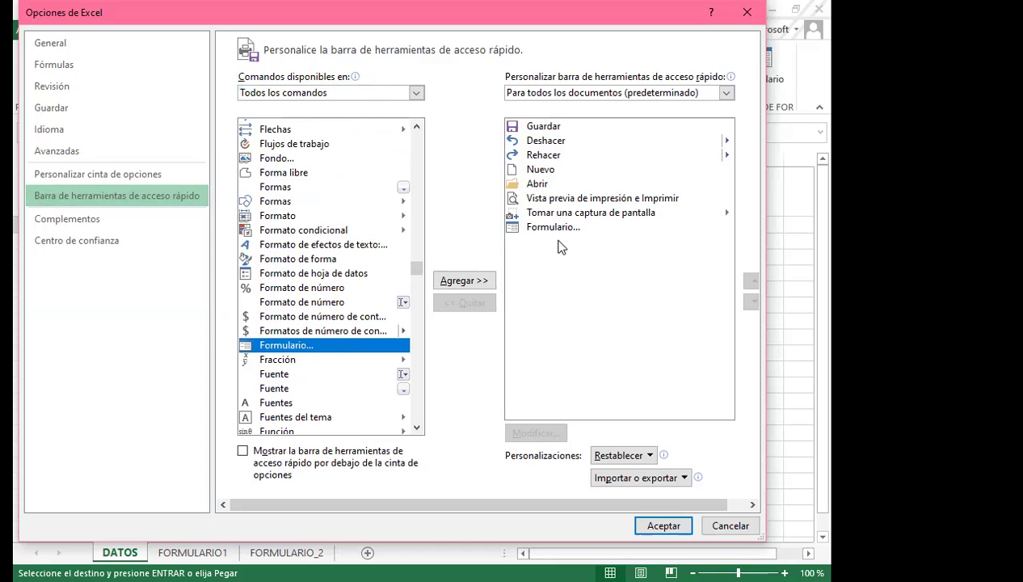
click(533, 227)
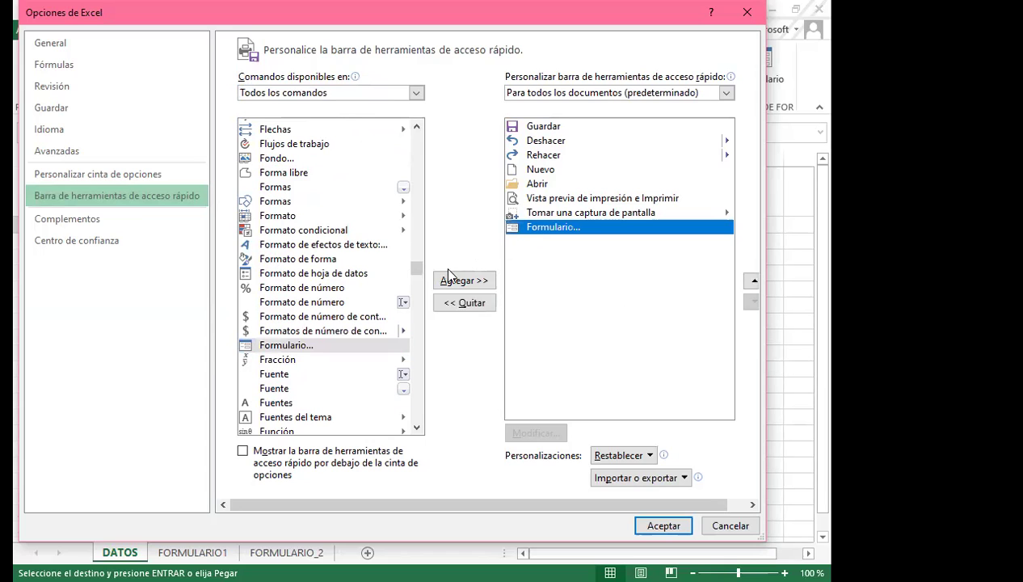
click(467, 304)
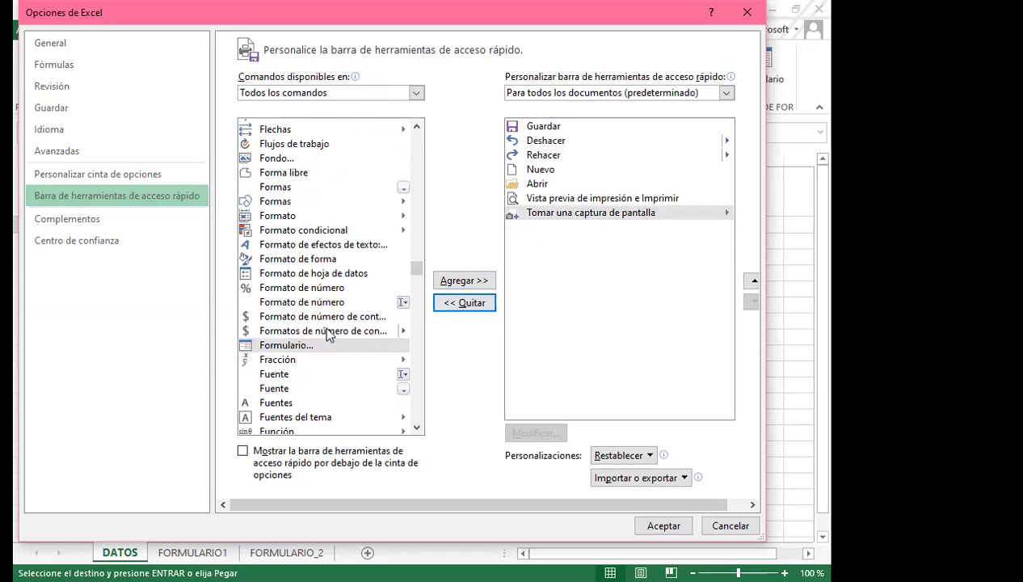
click(285, 346)
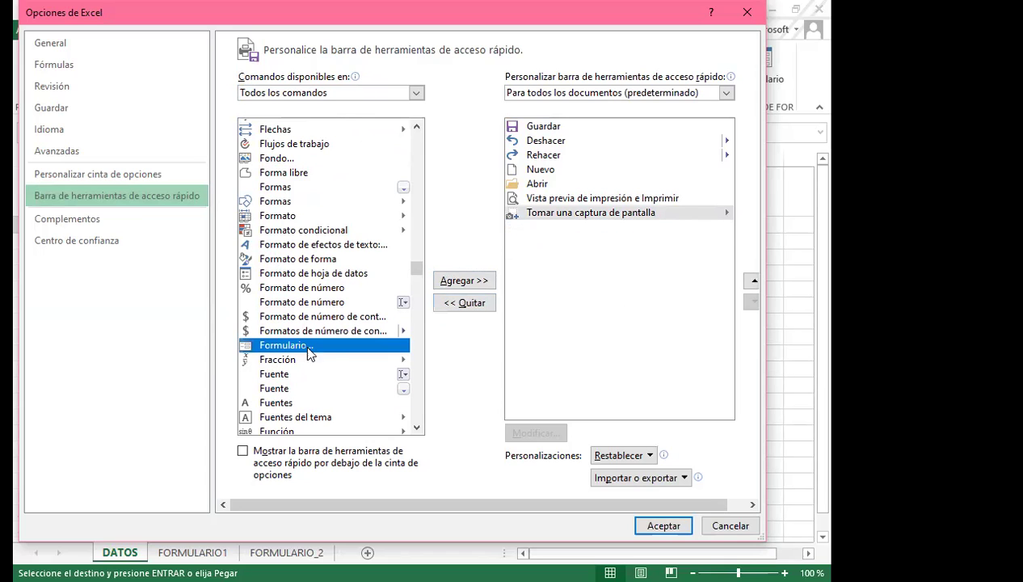
click(455, 281)
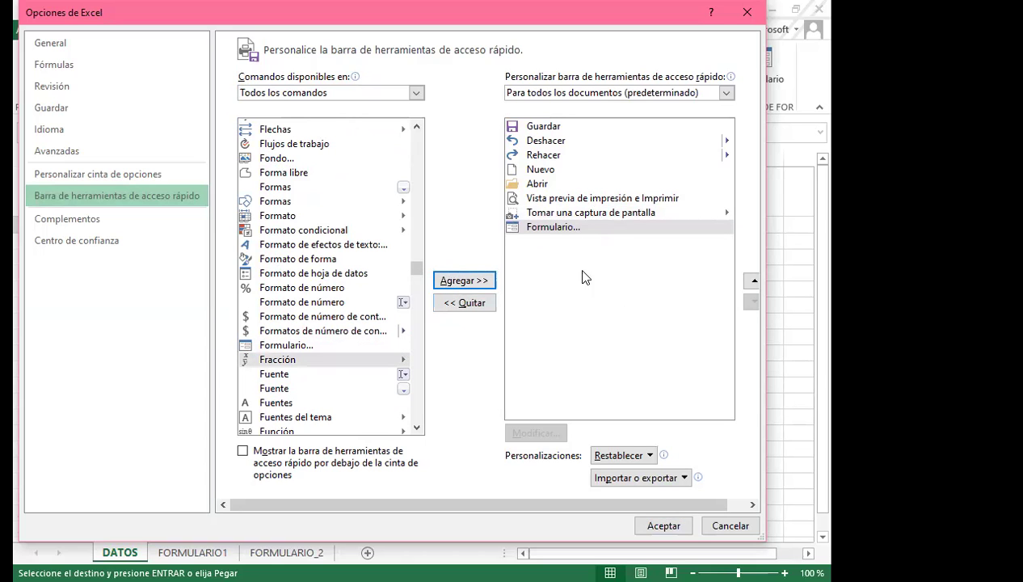
click(663, 526)
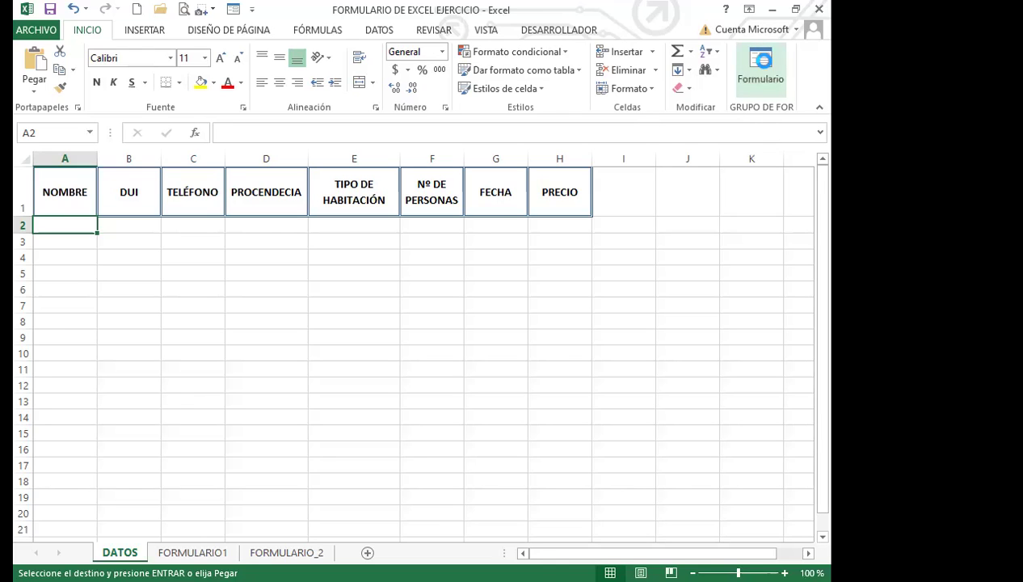
click(761, 67)
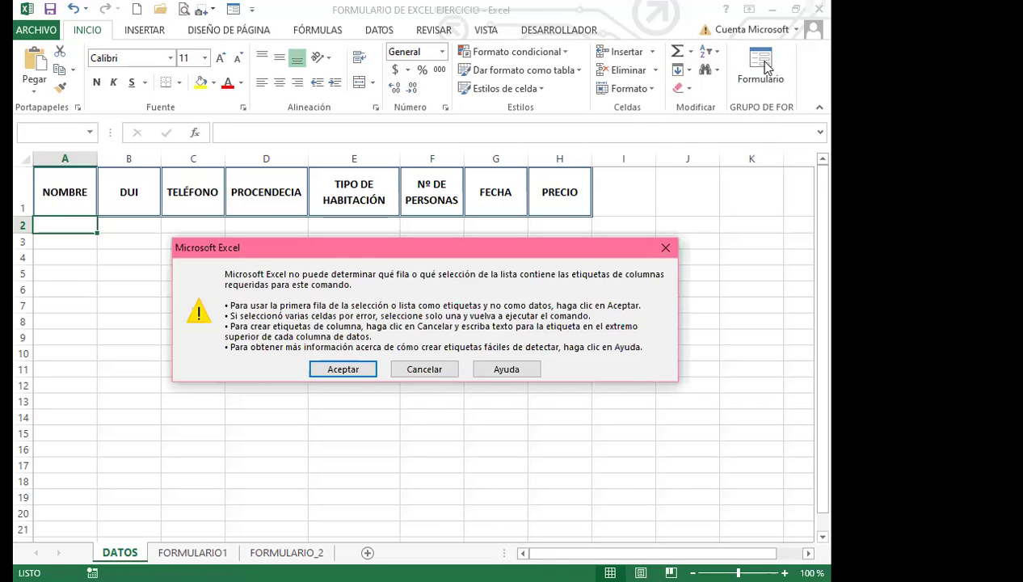
click(663, 249)
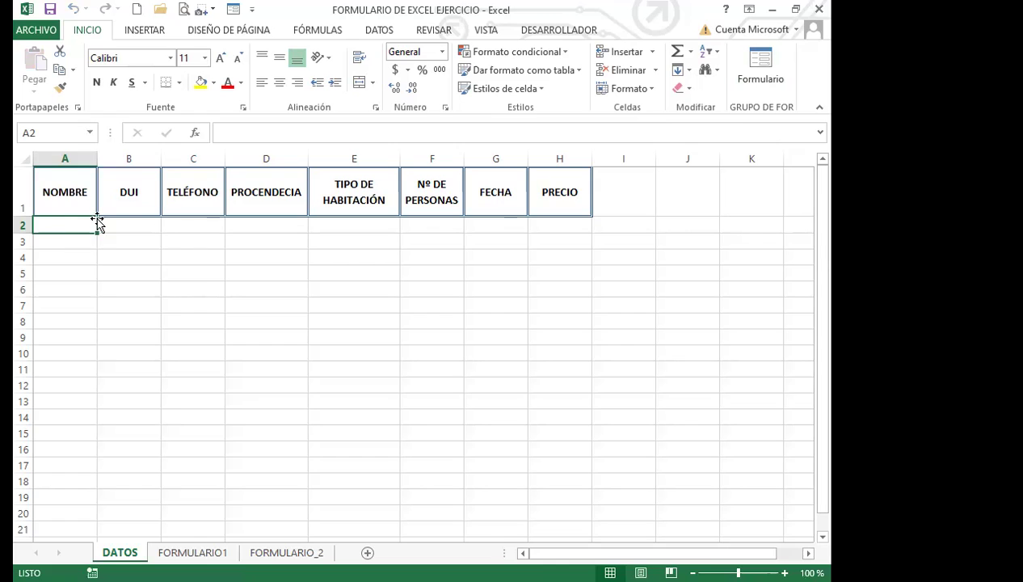
click(538, 227)
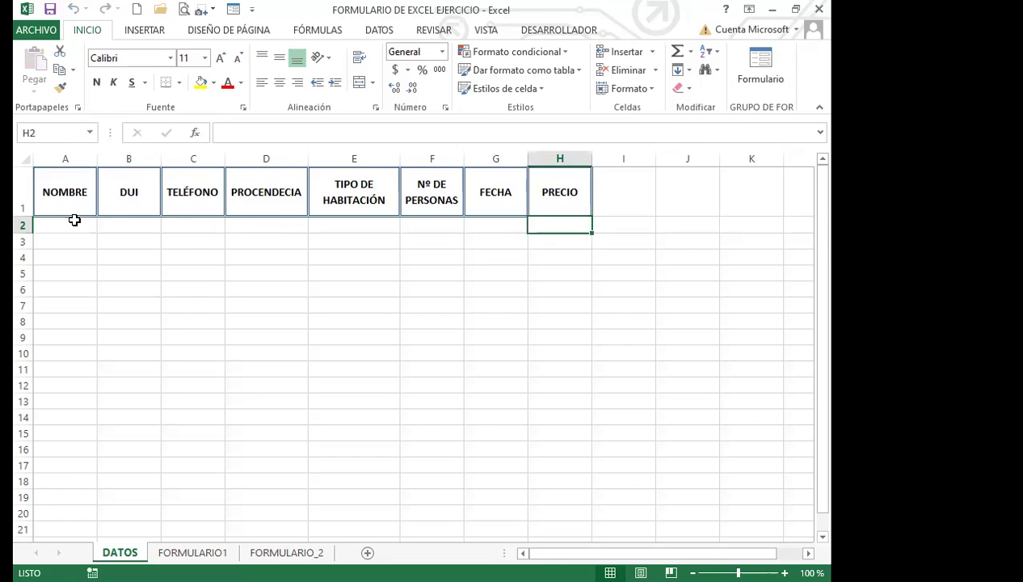
click(72, 218)
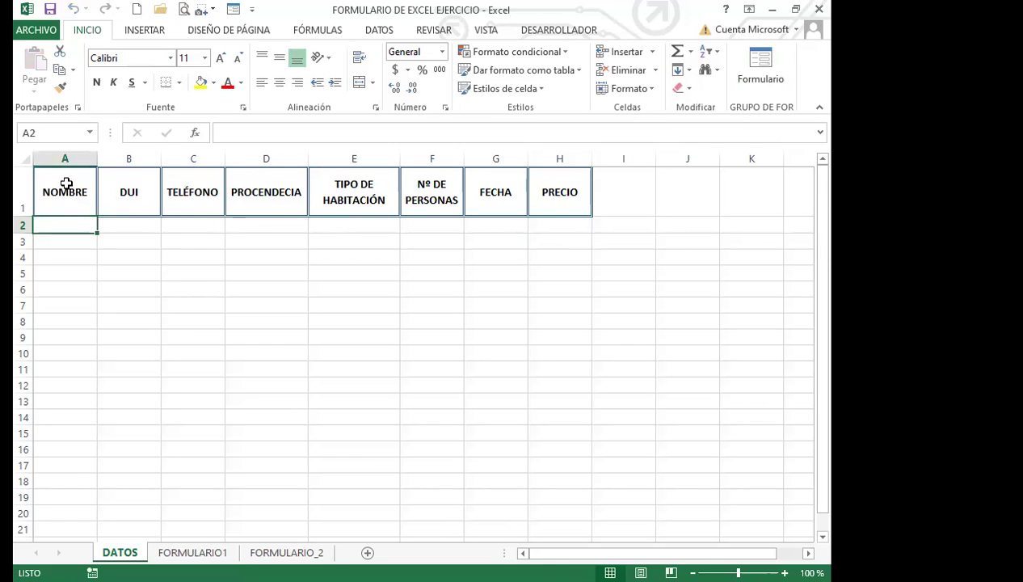
click(767, 71)
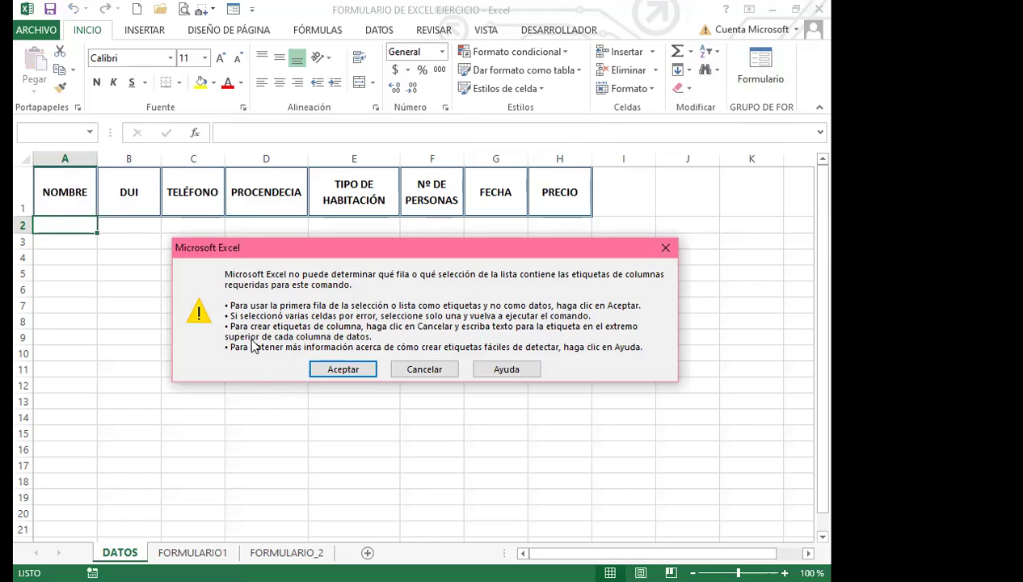
click(666, 249)
click(139, 31)
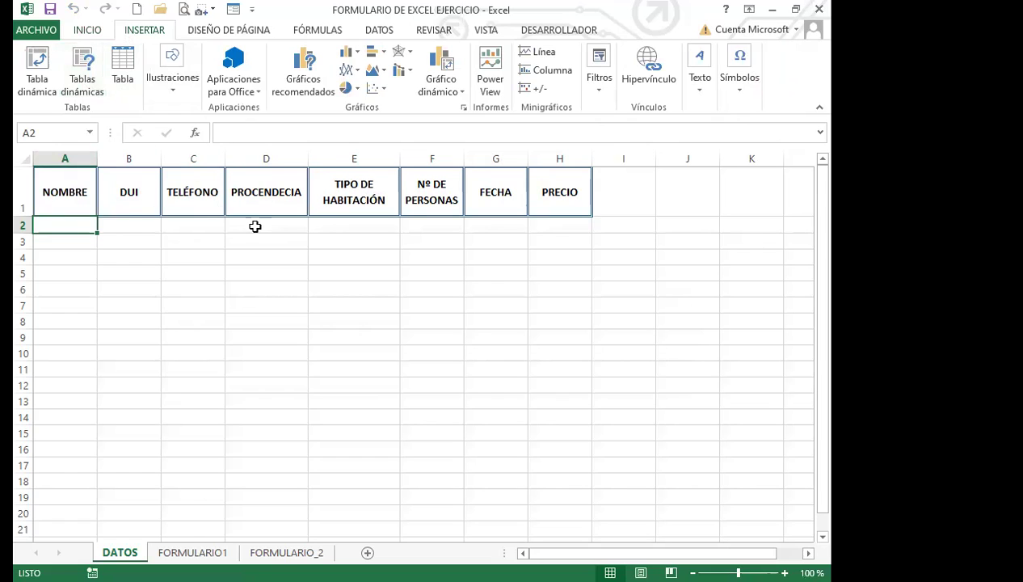
click(88, 31)
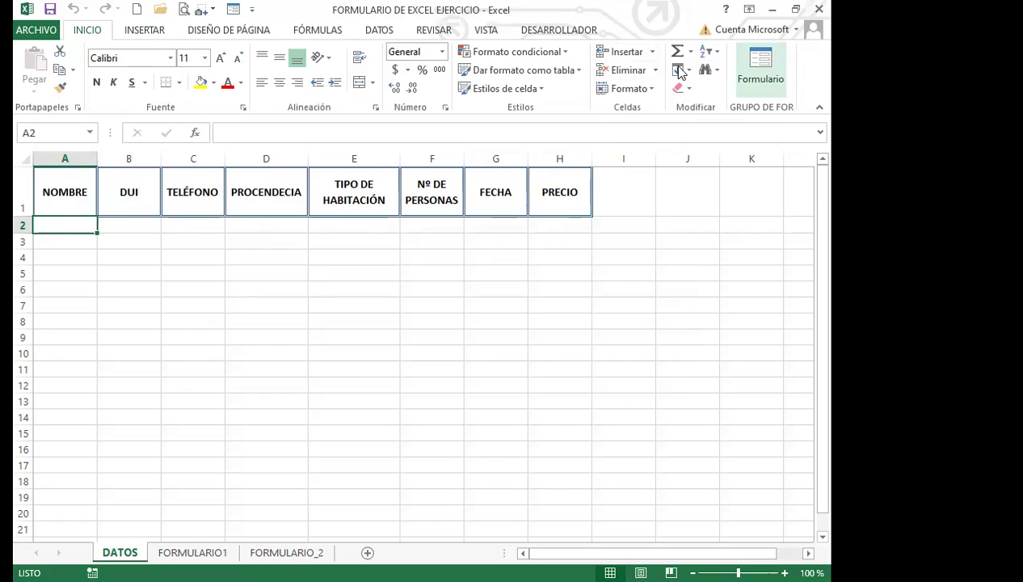
Accept row 1 as labels, then save the first guest's DUI, SANTA ANA, DOBLE and 2/11/2022 as a record.
click(349, 372)
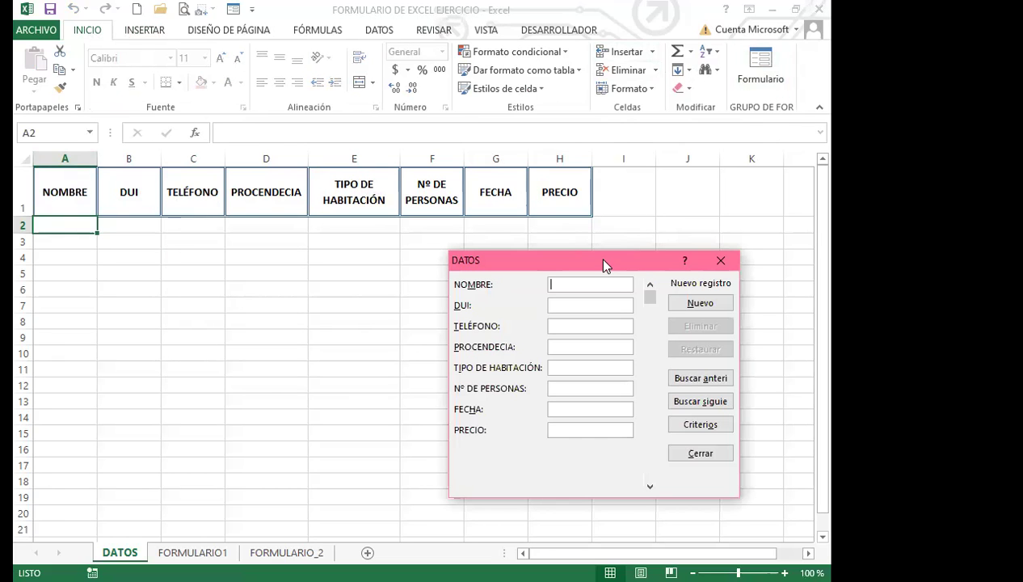
drag(611, 259, 631, 162)
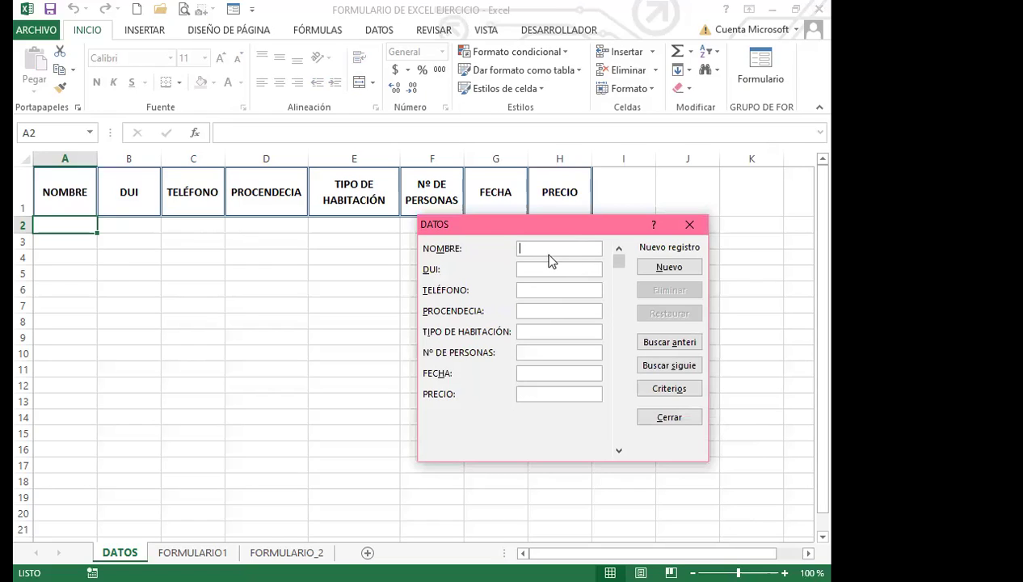
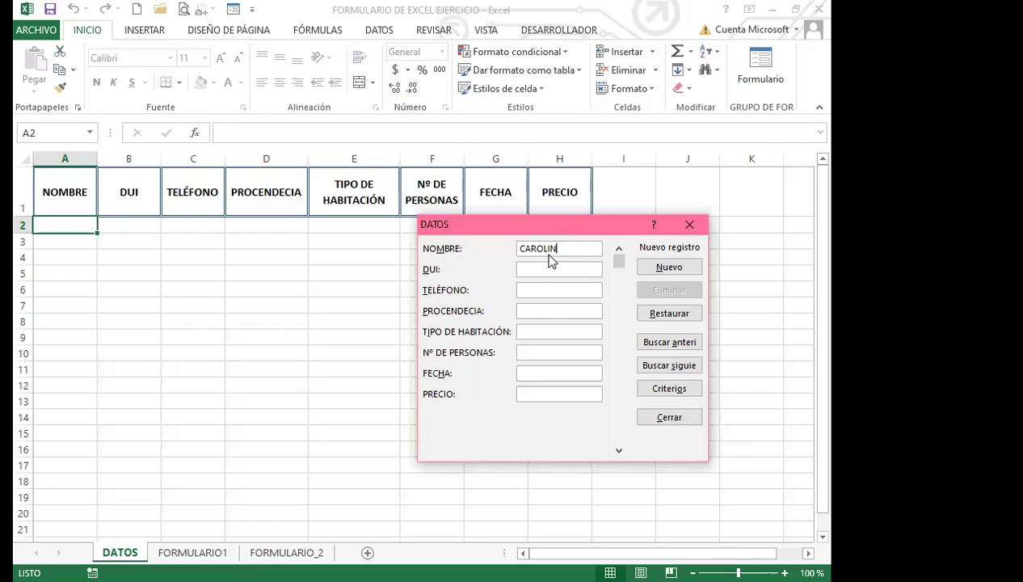
key(Tab)
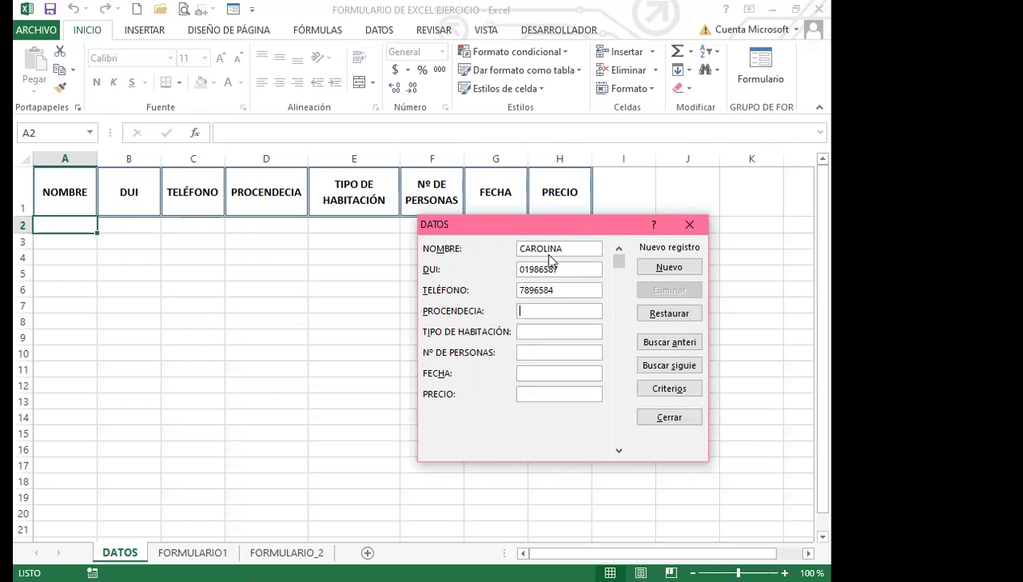
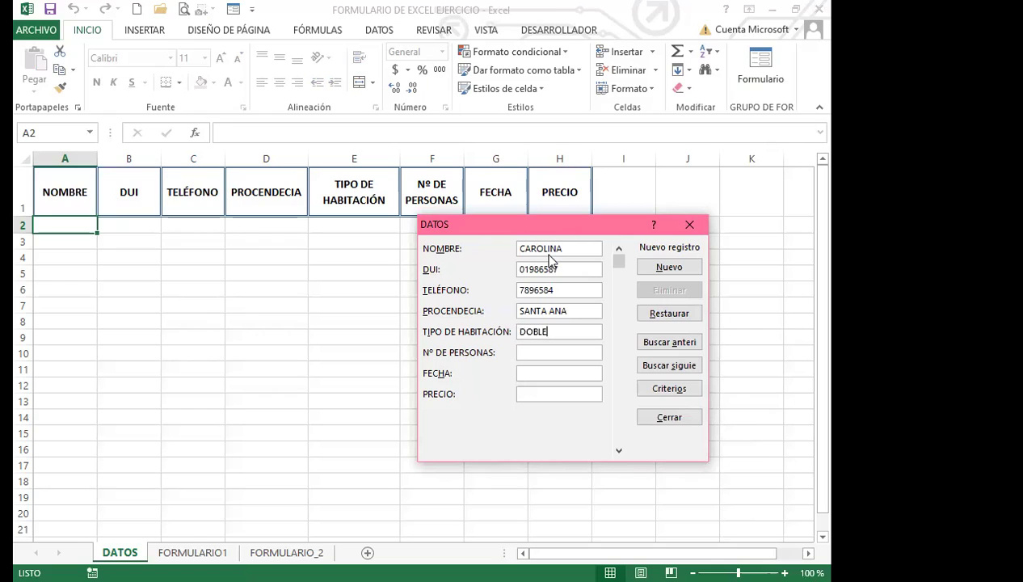
key(Tab)
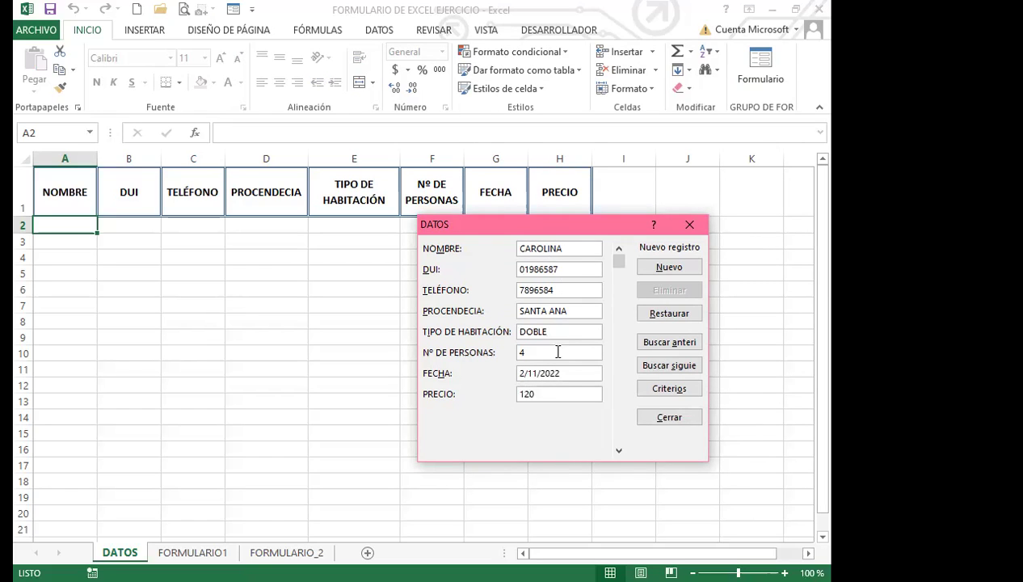
click(670, 266)
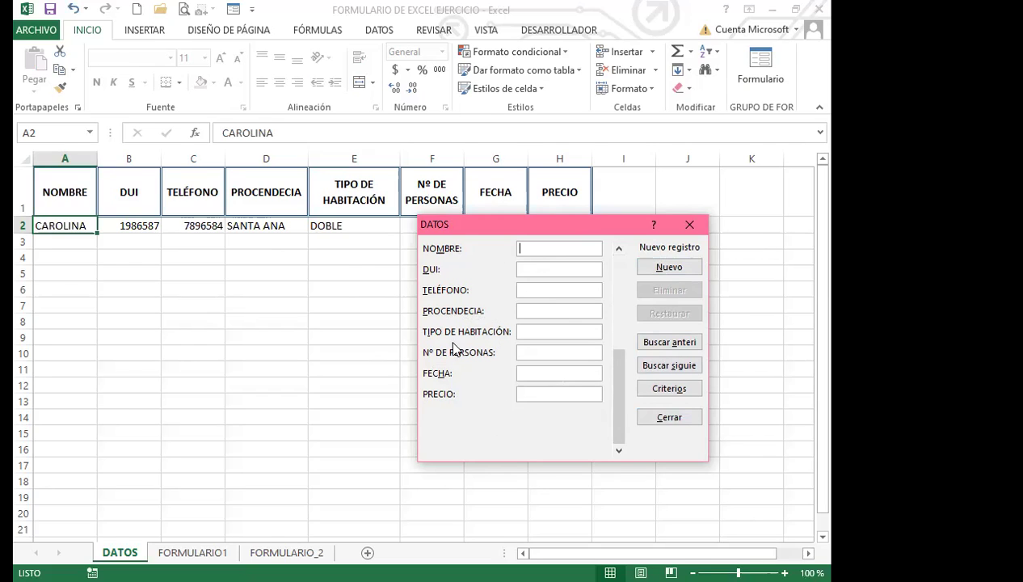
drag(612, 378, 612, 265)
Add a second guest record with name, phone and origin SAN SALVADOR, then close the form.
click(570, 247)
click(566, 268)
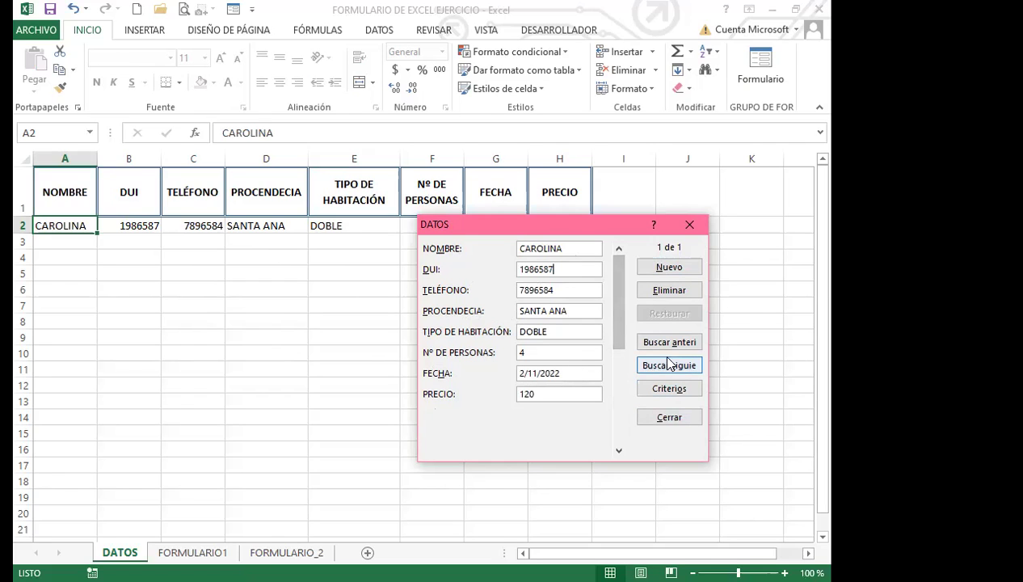
click(666, 265)
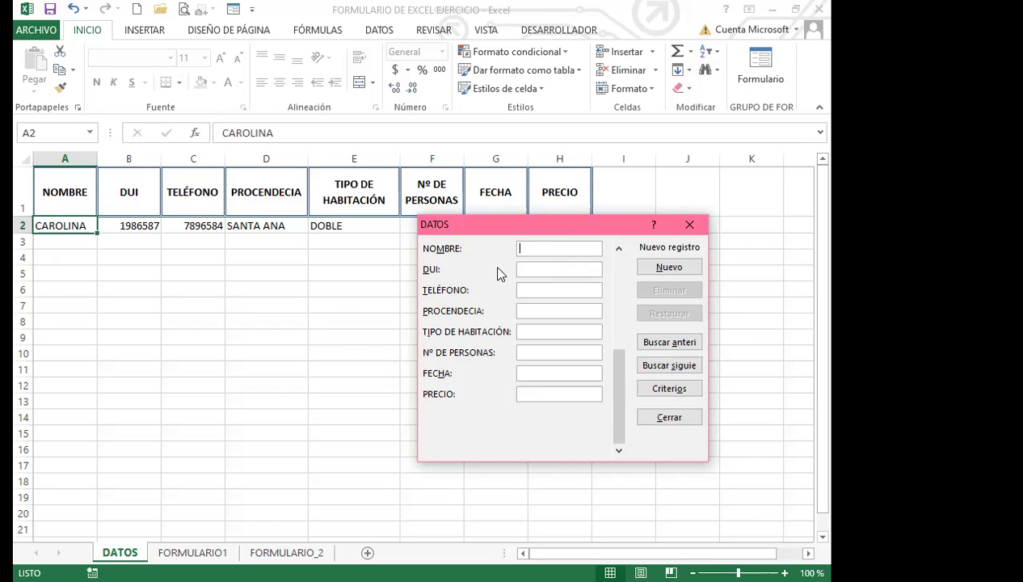
text(astr)
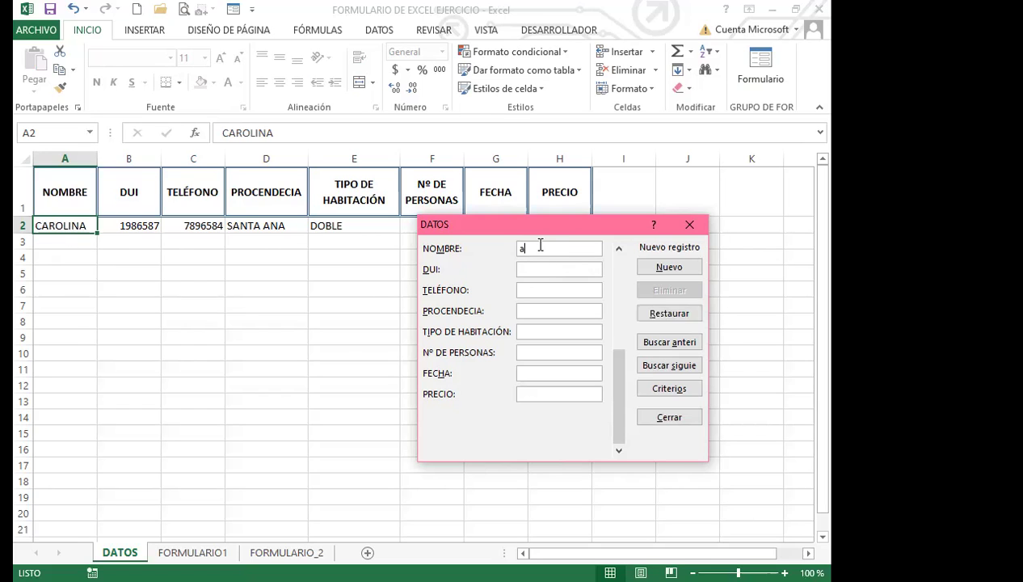
key(BackSpace)
key(BackSpace)
key(BackSpace)
key(BackSpace)
text(ASTRID)
text(74589)
key(Tab)
text(SA)
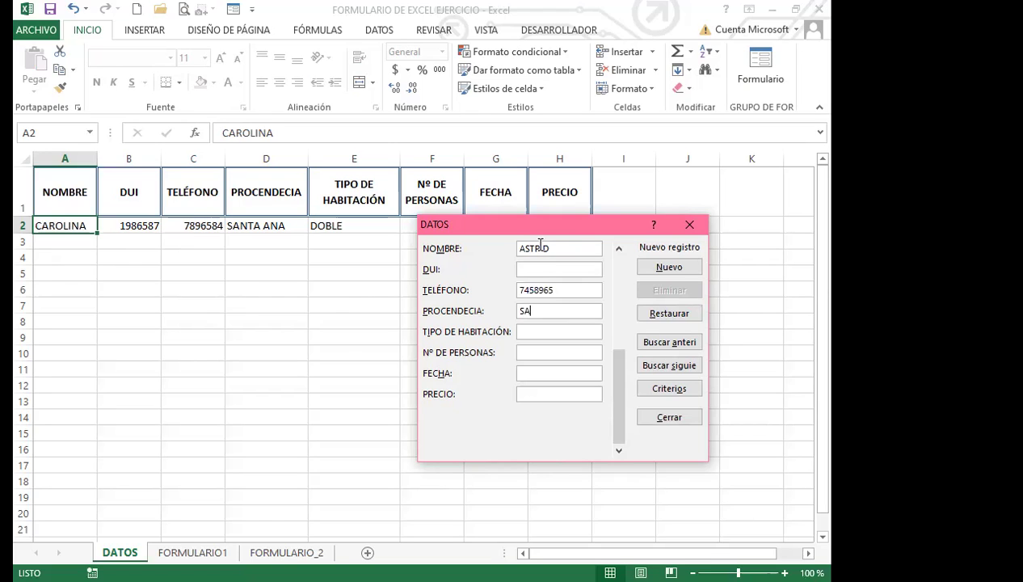
text(N SALVADOR)
click(669, 266)
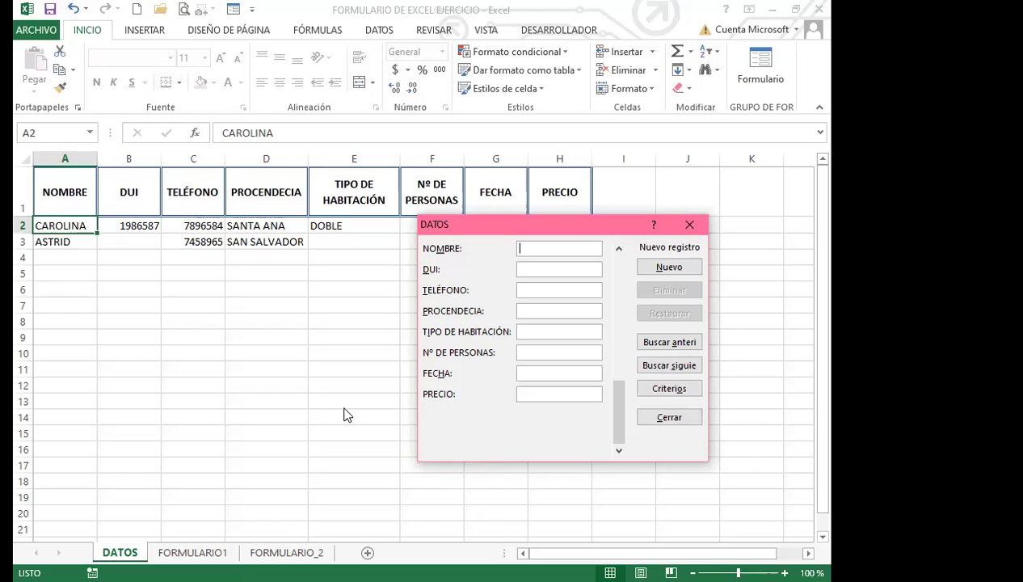
click(689, 224)
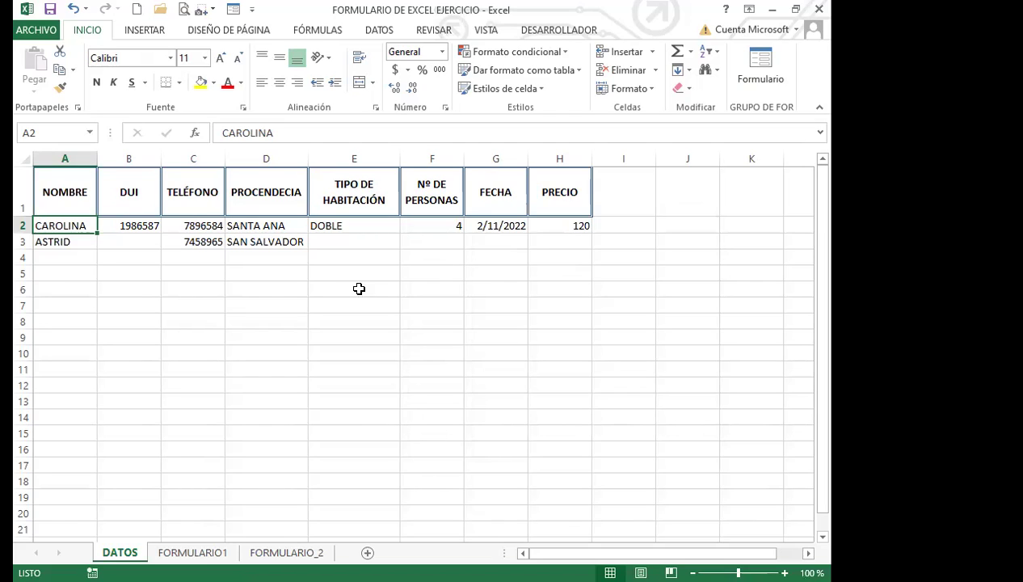
click(314, 288)
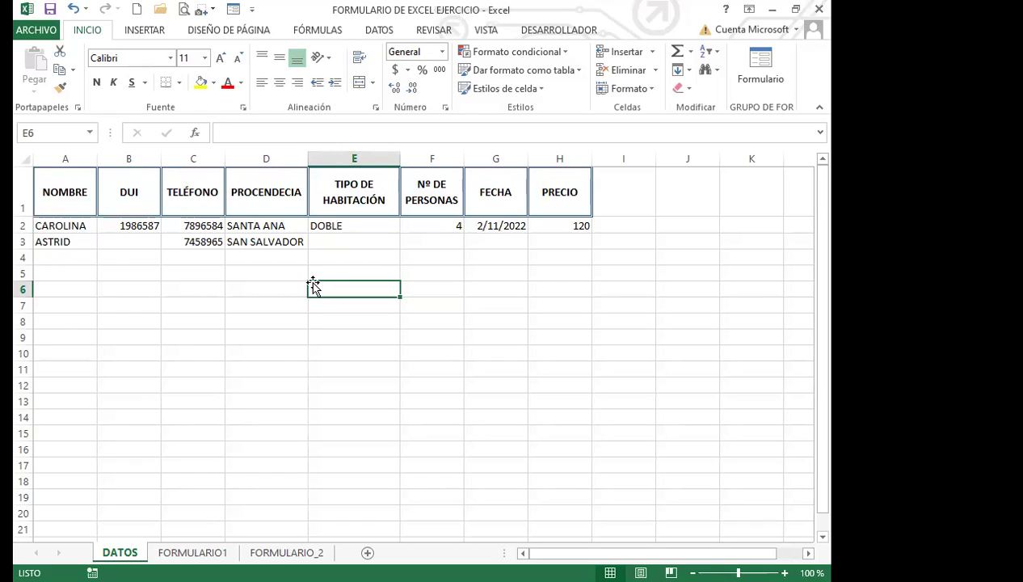
click(87, 269)
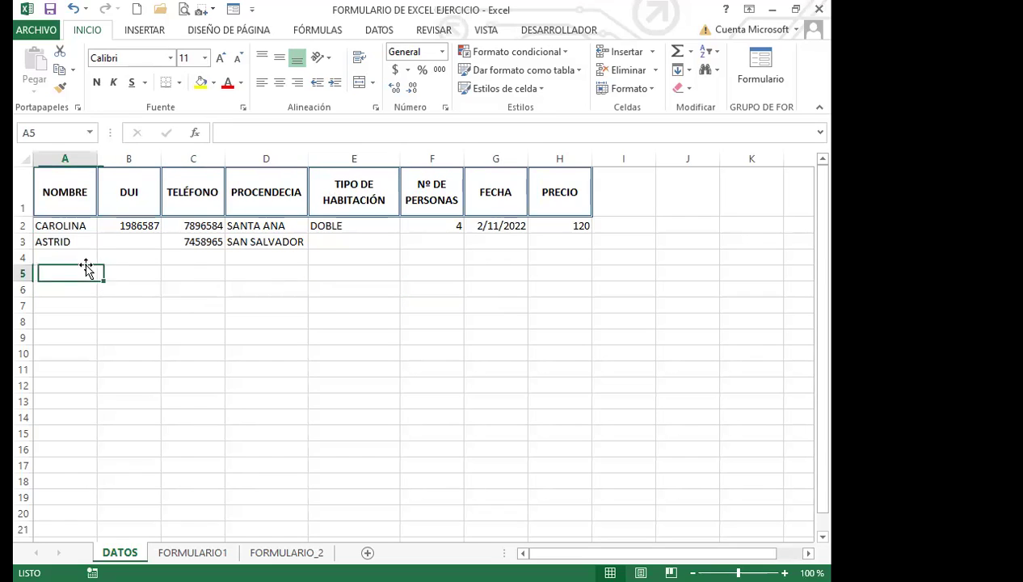
click(760, 71)
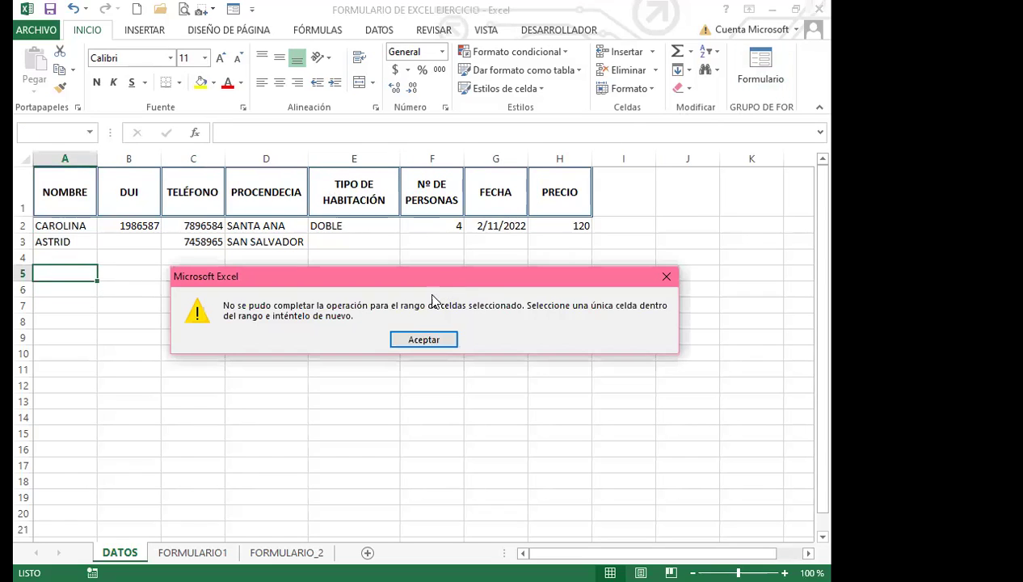
key(Return)
click(79, 241)
click(761, 61)
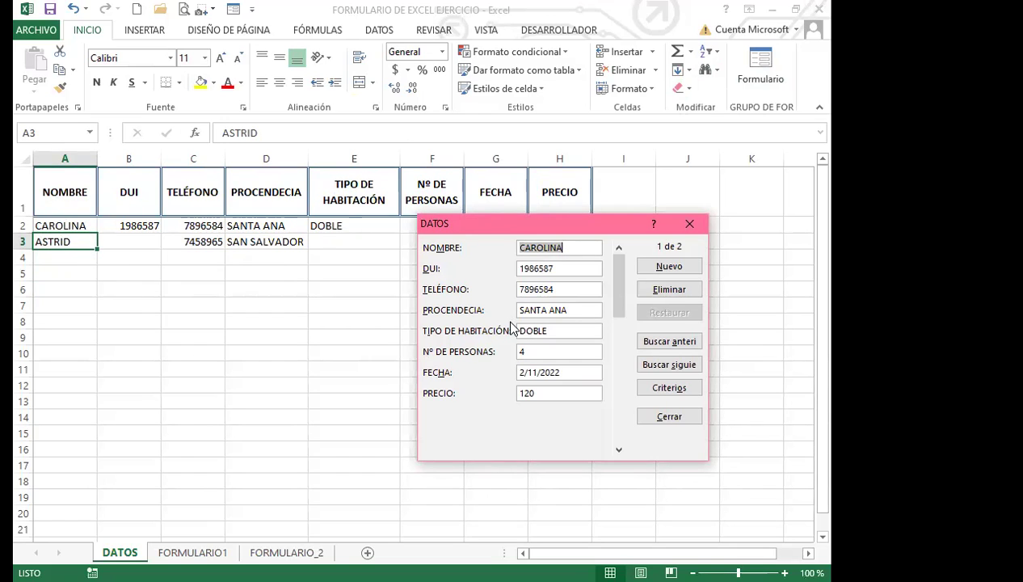
click(666, 269)
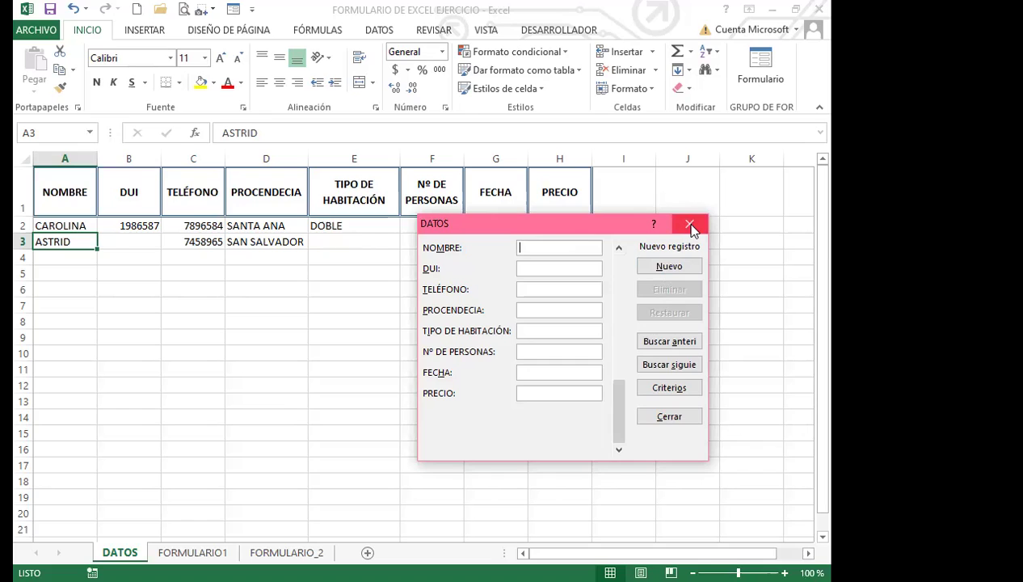
click(689, 224)
click(297, 296)
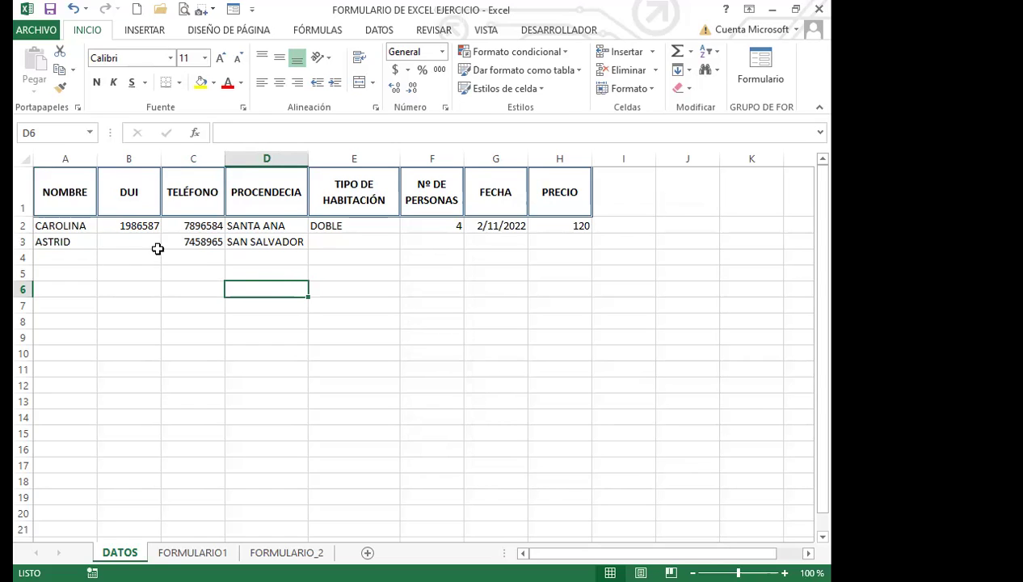
click(24, 241)
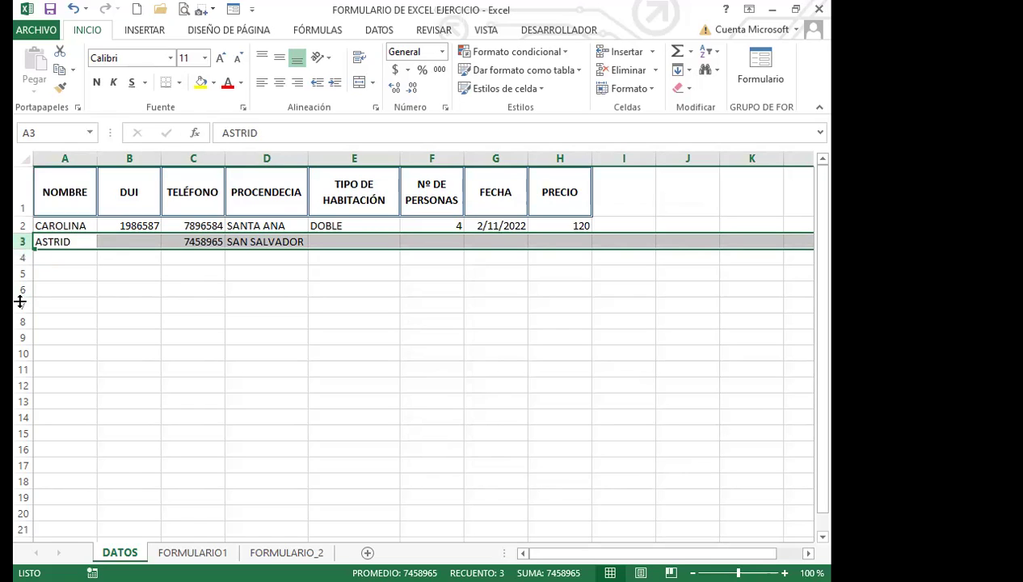
Look over the FORMULARIO1 and FORMULARIO_2 sheets, then return to DATOS and select its DUI header.
click(207, 551)
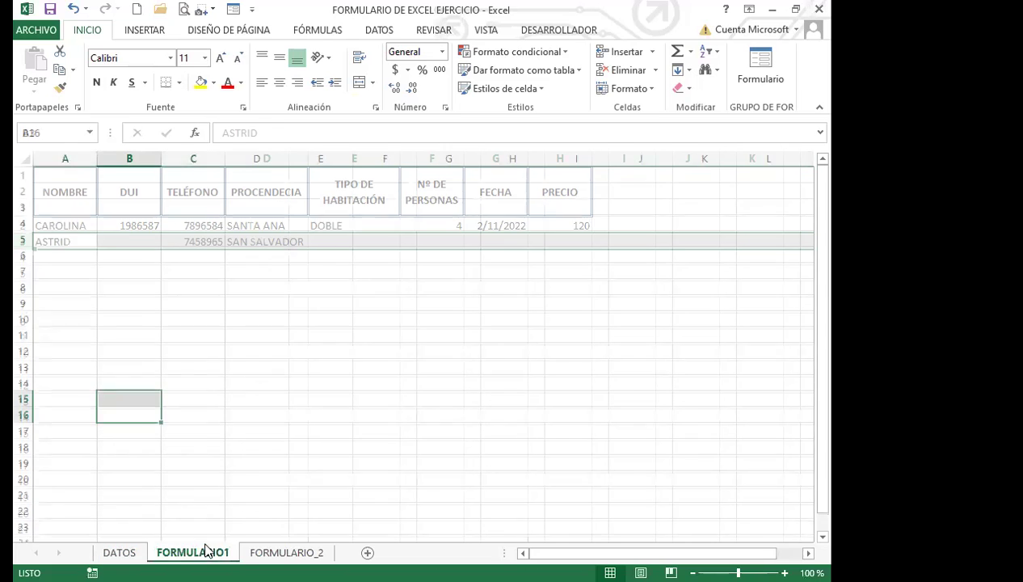
click(287, 552)
click(299, 351)
scroll(231, 365, down, 1)
scroll(231, 325, up, 1)
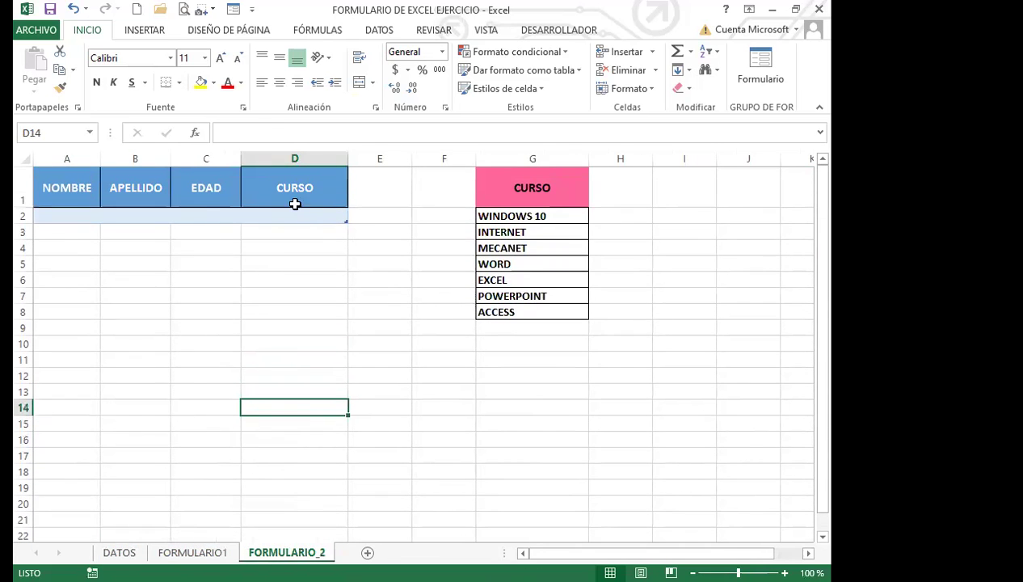
click(81, 189)
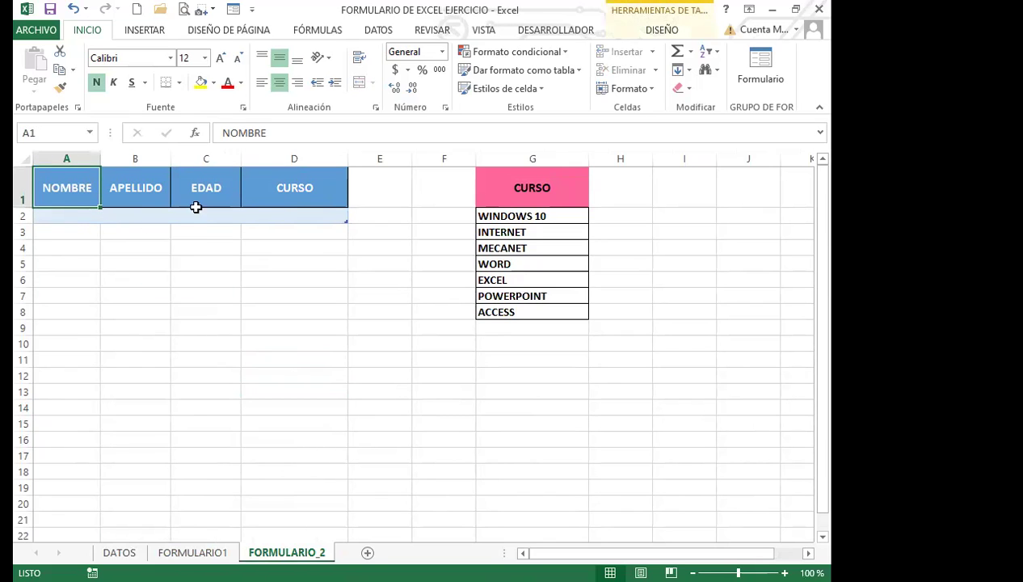
click(119, 552)
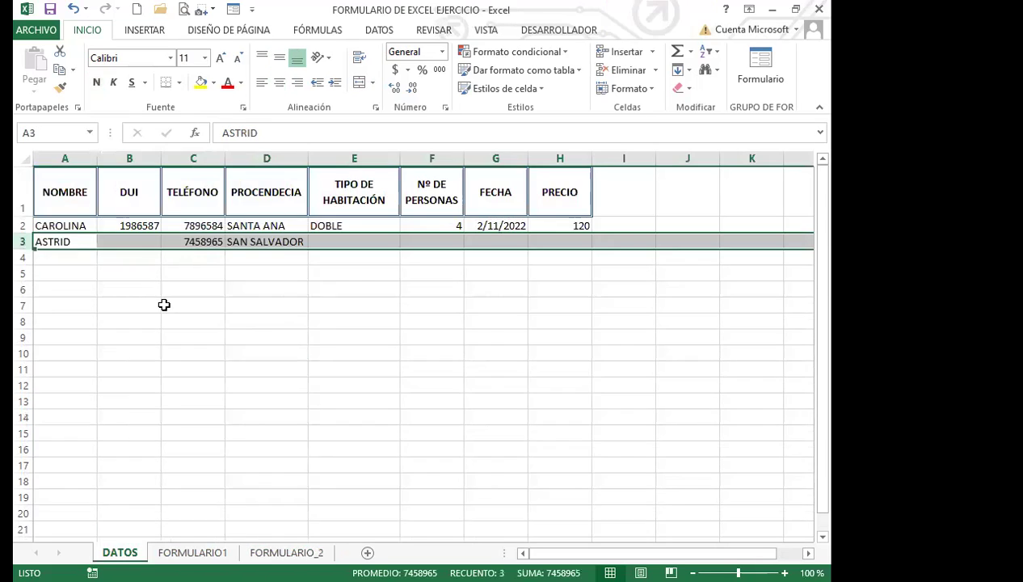
click(128, 194)
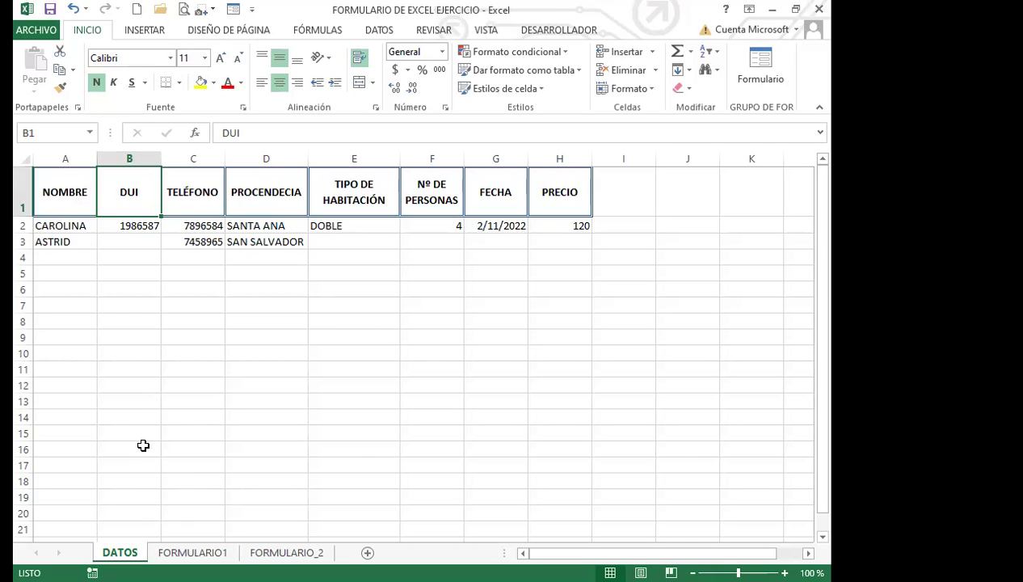
Copy the DATOS header row from NOMBRE through PRECIO.
click(287, 552)
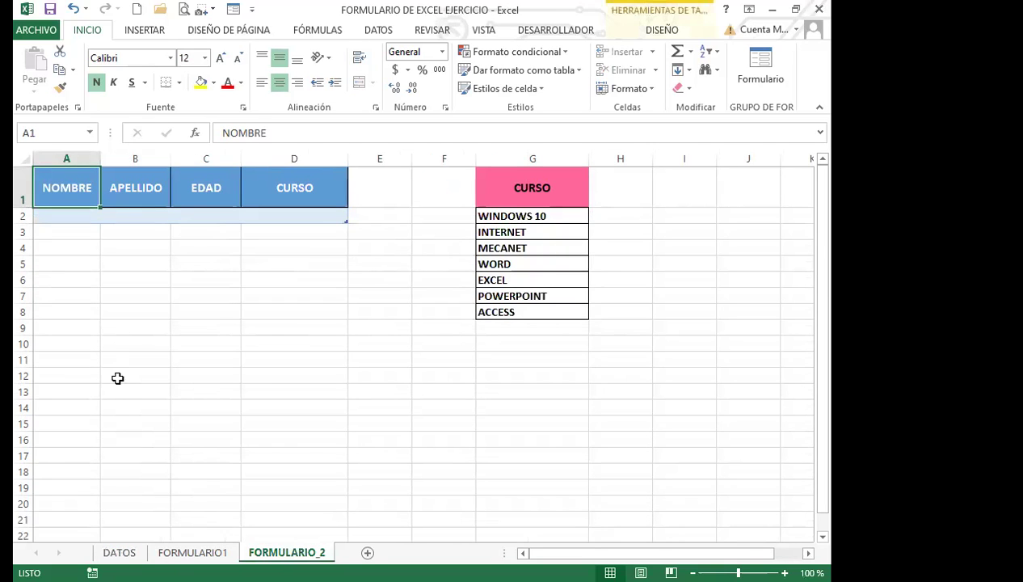
click(185, 193)
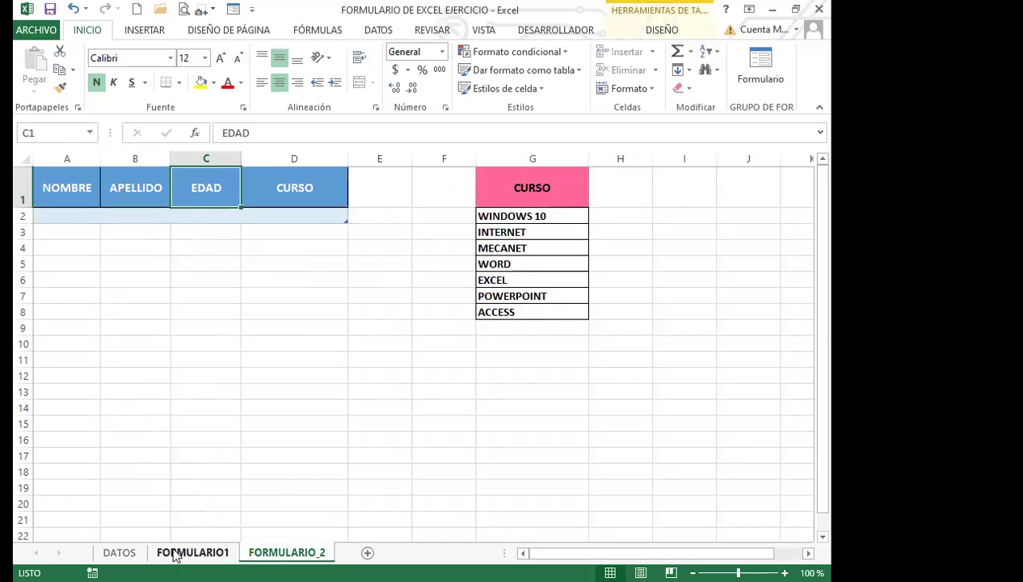
click(174, 552)
click(119, 552)
click(118, 320)
drag(75, 192, 564, 190)
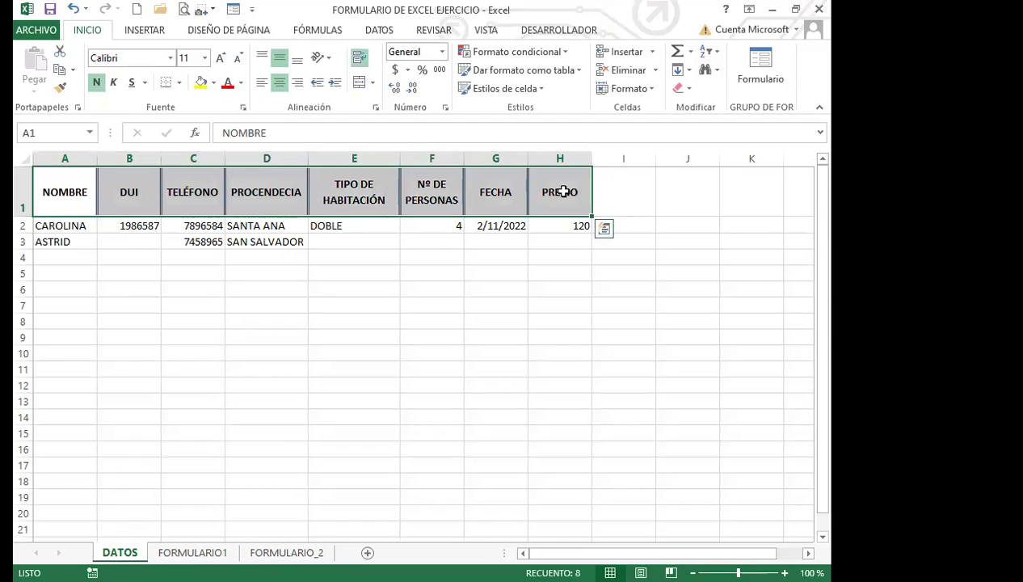
key(ctrl+c)
Paste the headers into FORMULARIO1 at A1 and AutoFit columns D and E.
click(200, 553)
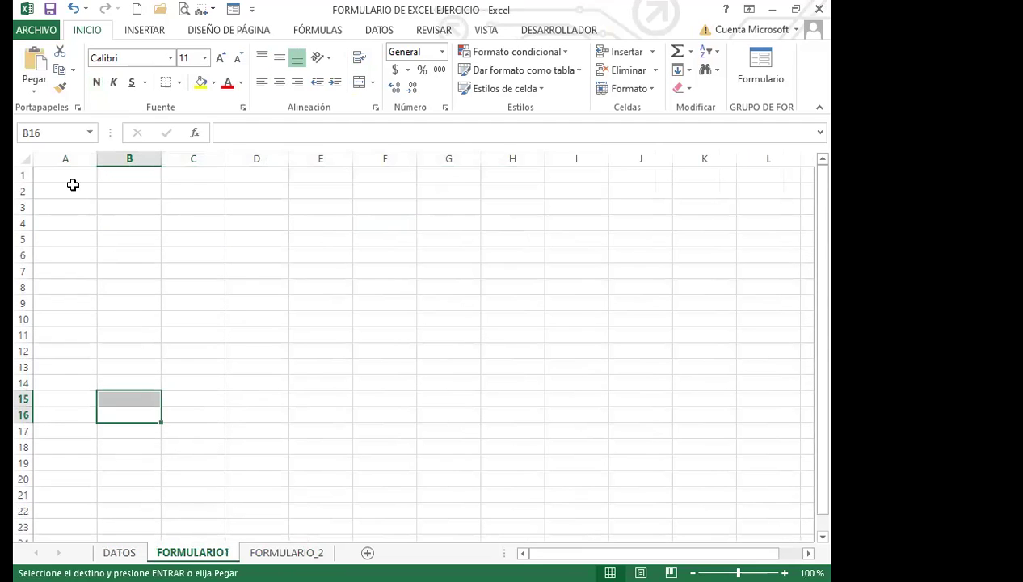
click(74, 176)
key(ctrl+v)
click(191, 240)
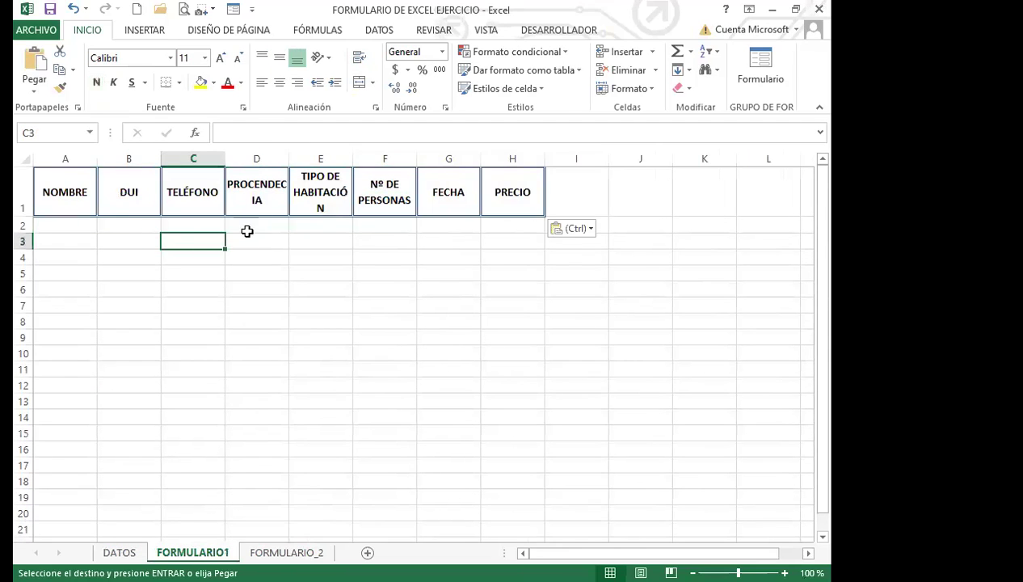
double_click(286, 164)
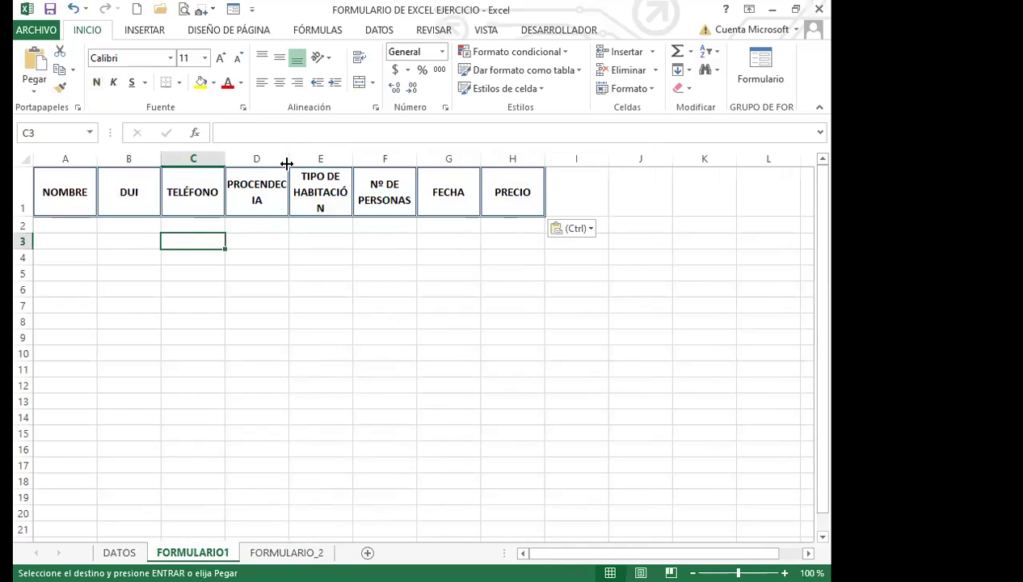
double_click(371, 160)
Delete the pasted row 1 so FORMULARIO1 is blank again.
click(253, 197)
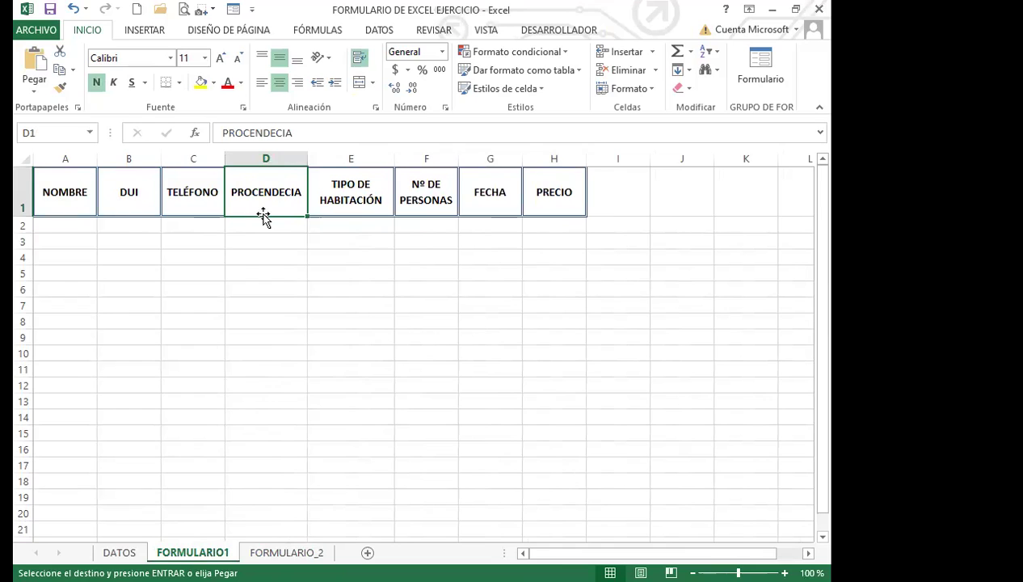
click(243, 229)
click(227, 244)
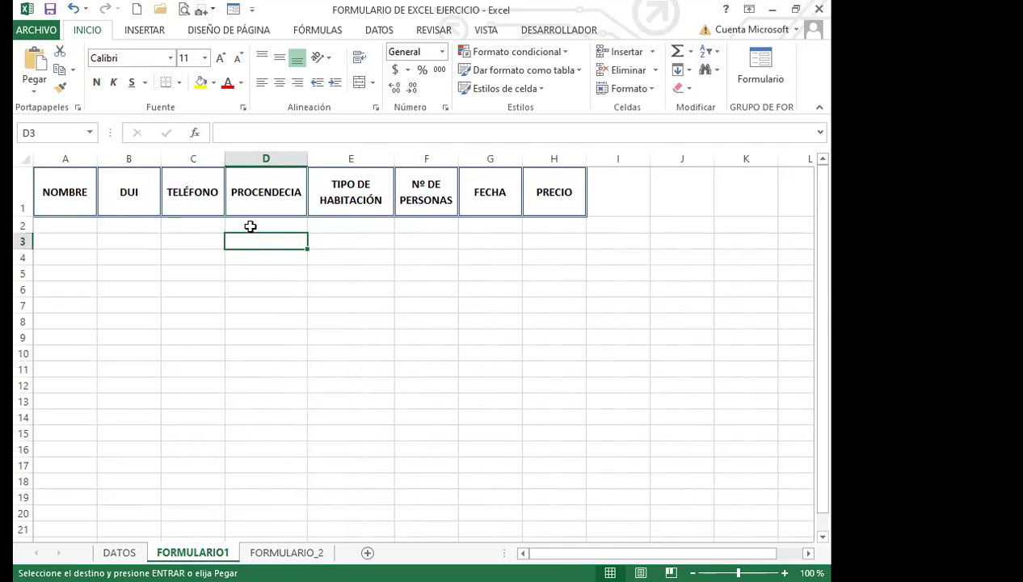
click(23, 190)
click(622, 70)
click(61, 175)
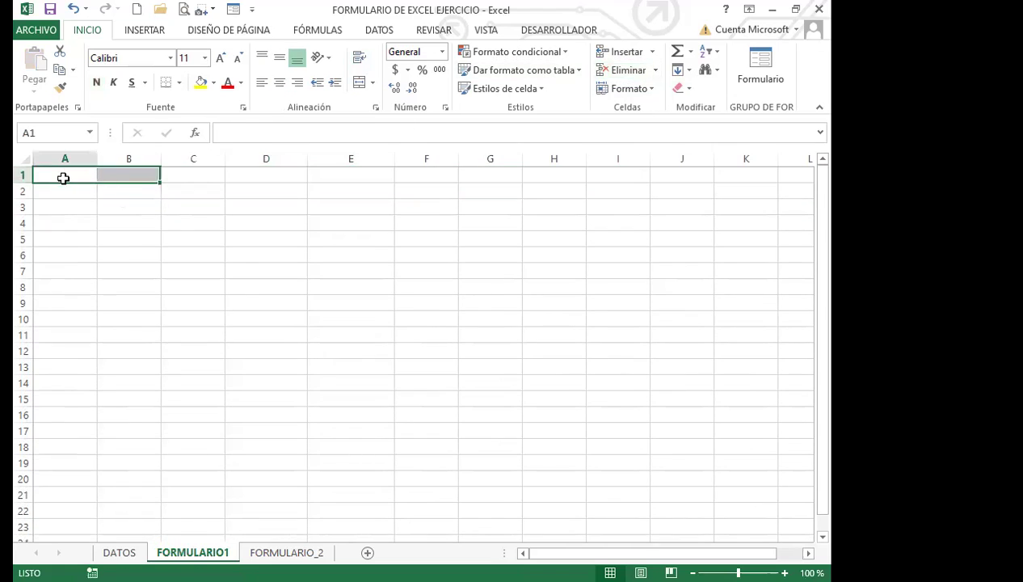
Show the DESARROLLADOR tab and view the Insertar list of form and ActiveX controls.
click(229, 267)
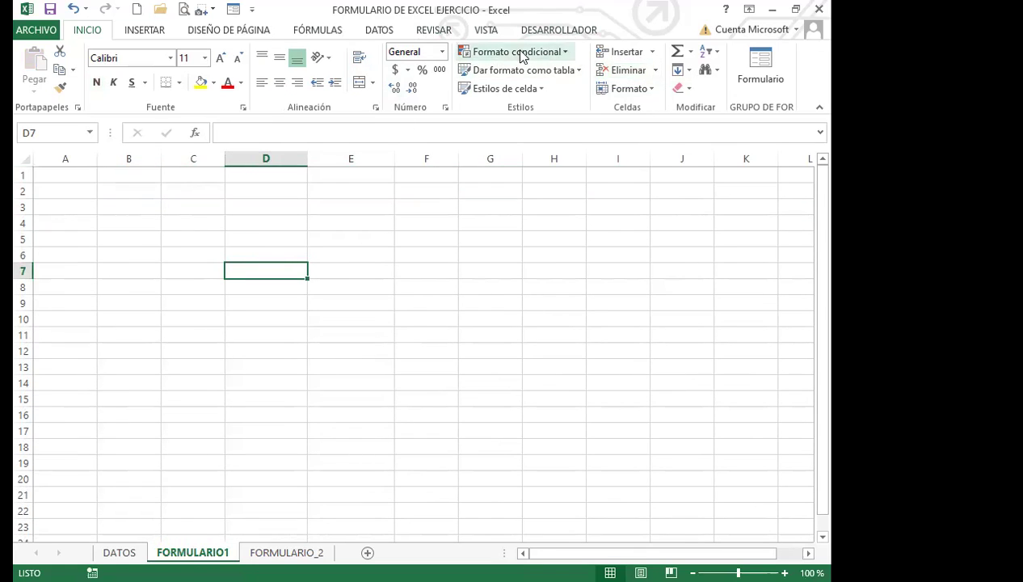
click(571, 32)
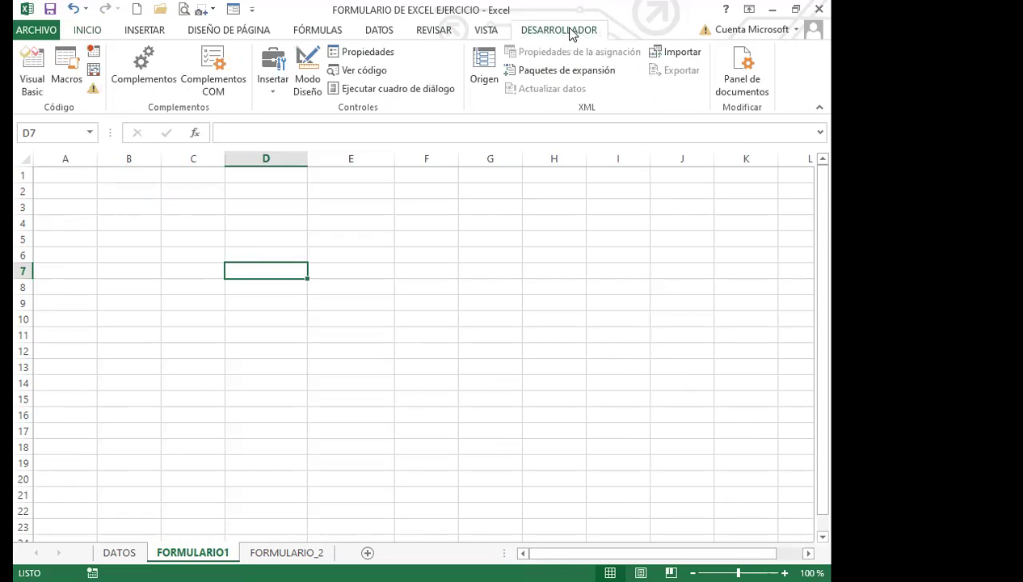
click(273, 93)
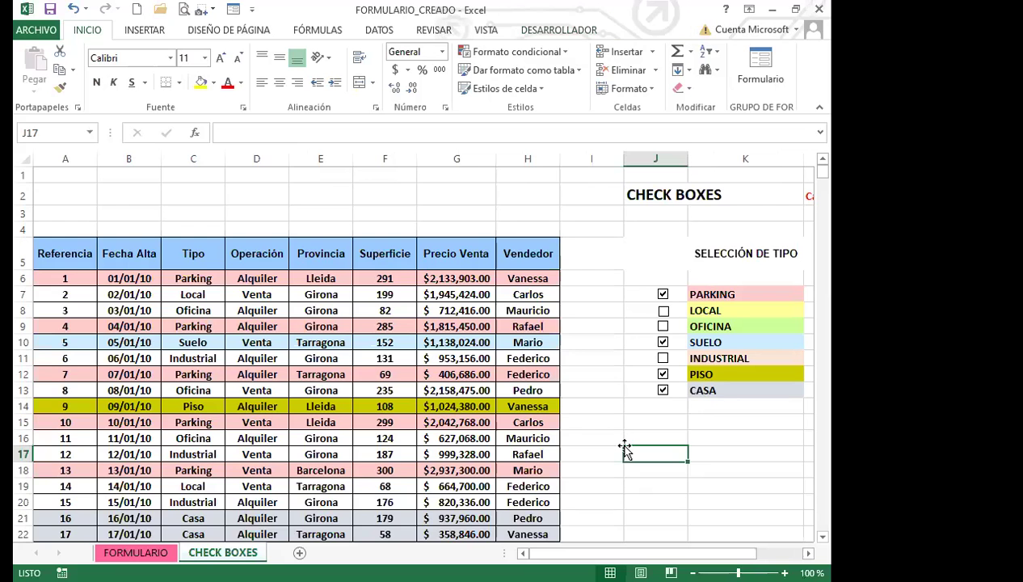
scroll(621, 443, down, 4)
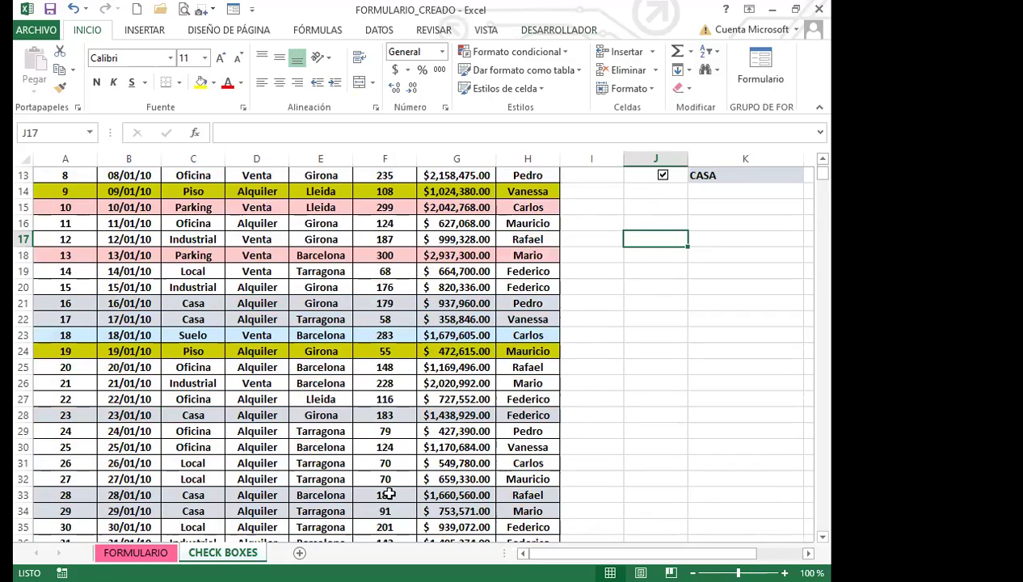
In FORMULARIO_CREADO, view the DESARROLLADOR Insertar controls list without inserting anything.
scroll(382, 436, up, 4)
click(538, 31)
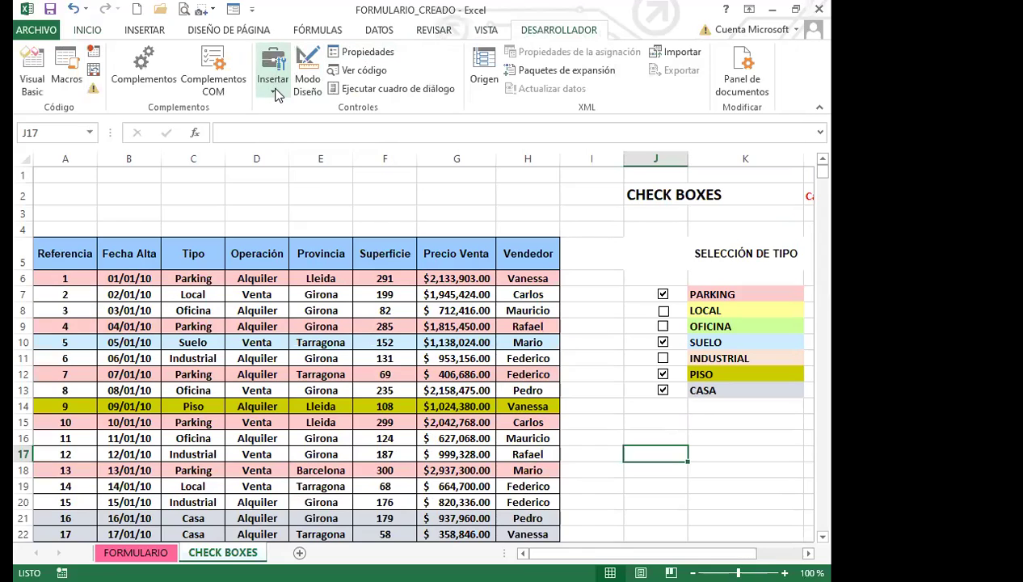
click(275, 95)
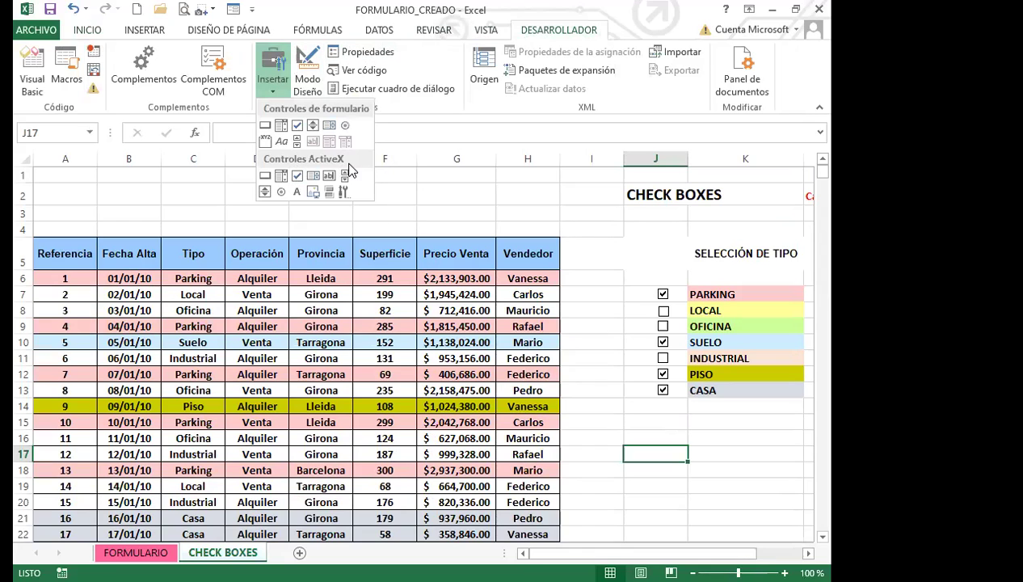
click(442, 191)
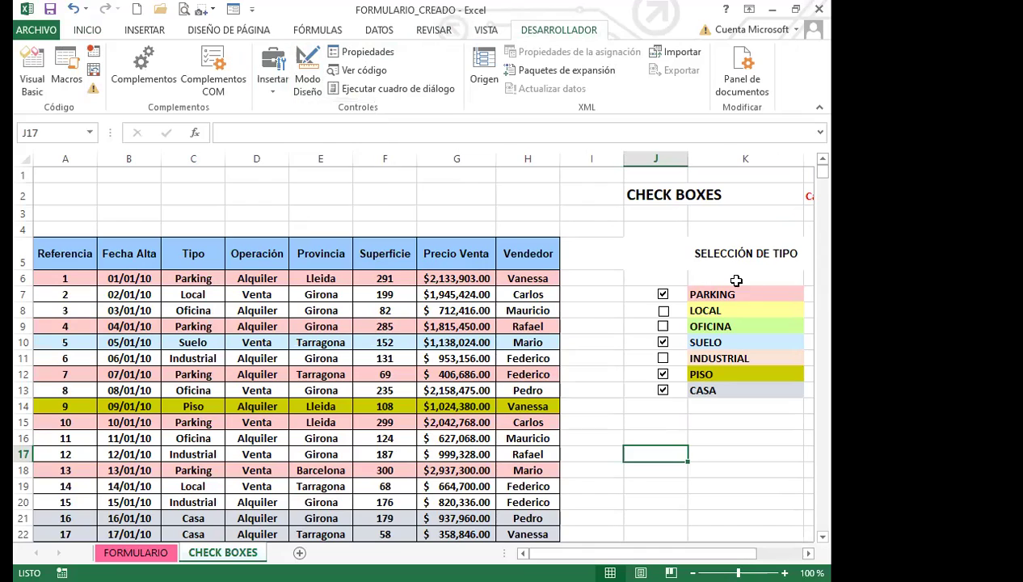
Untick the PARKING, SUELO, PISO and CASA check boxes to clear the row highlighting.
click(612, 355)
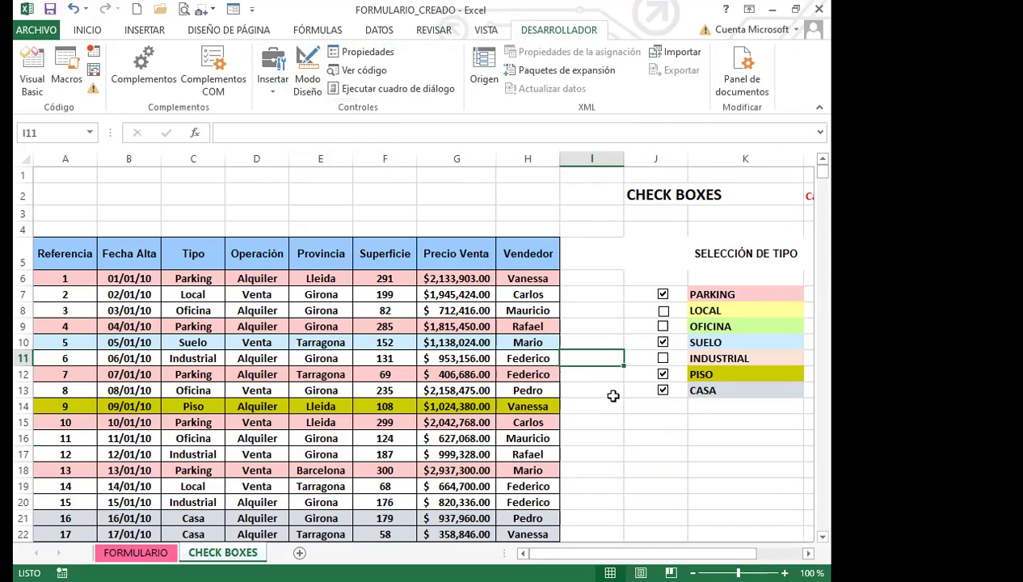
click(662, 296)
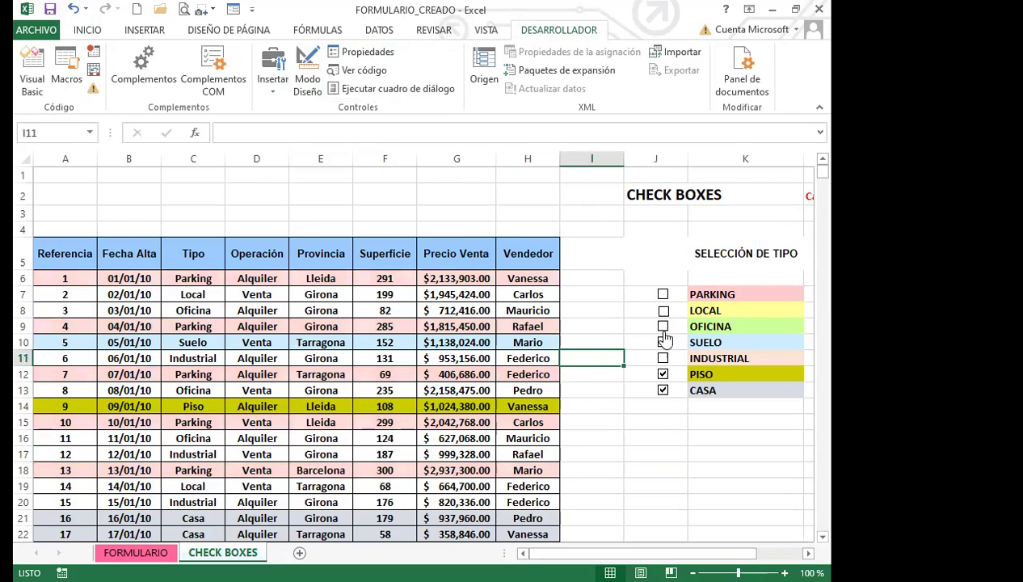
click(663, 374)
click(663, 390)
click(669, 437)
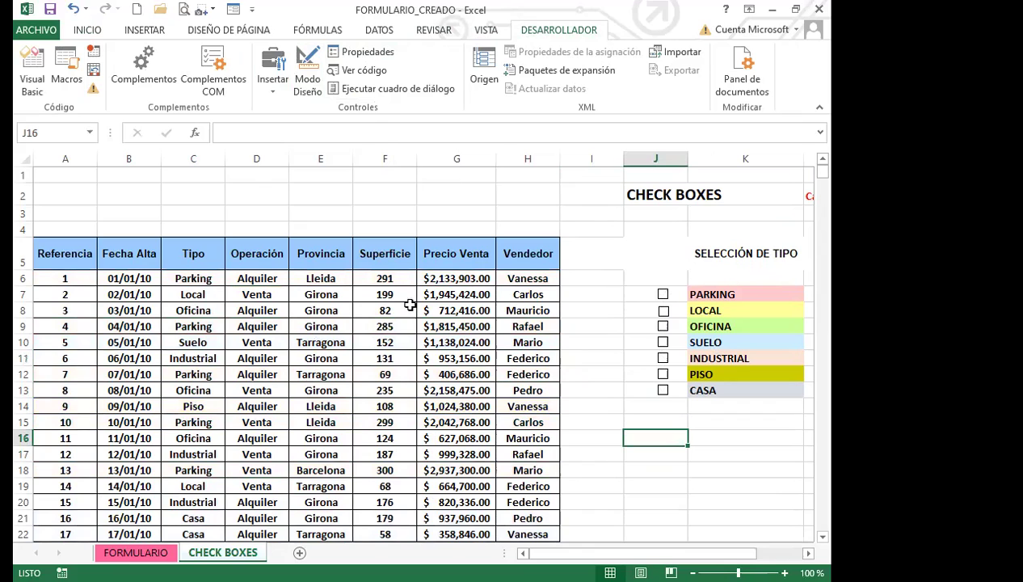
click(87, 29)
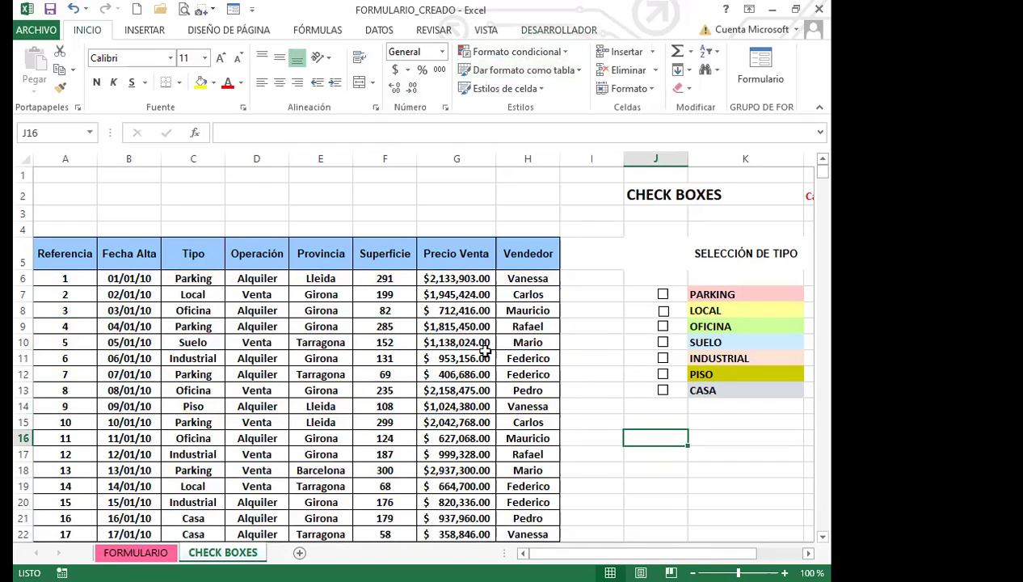
ctrl+click(663, 295)
Dismiss the PARKING check box menu, then trial toggling OFICINA and CASA.
right_click(664, 296)
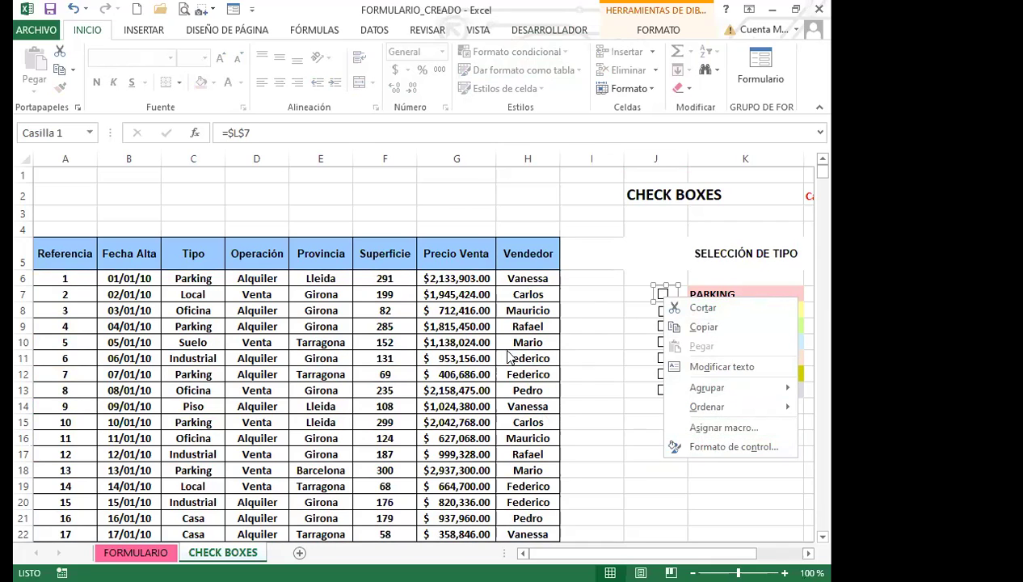
key(Escape)
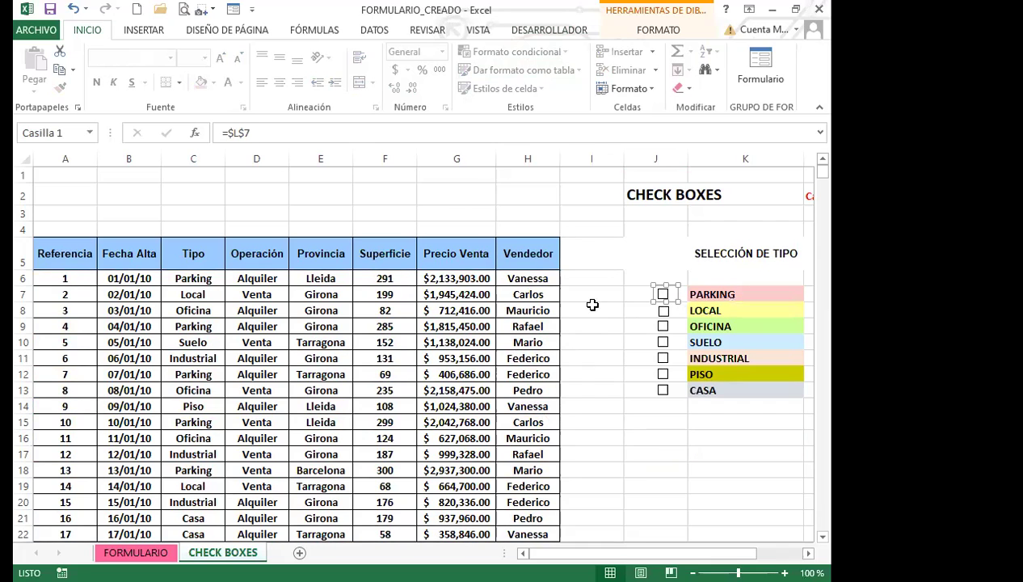
click(663, 327)
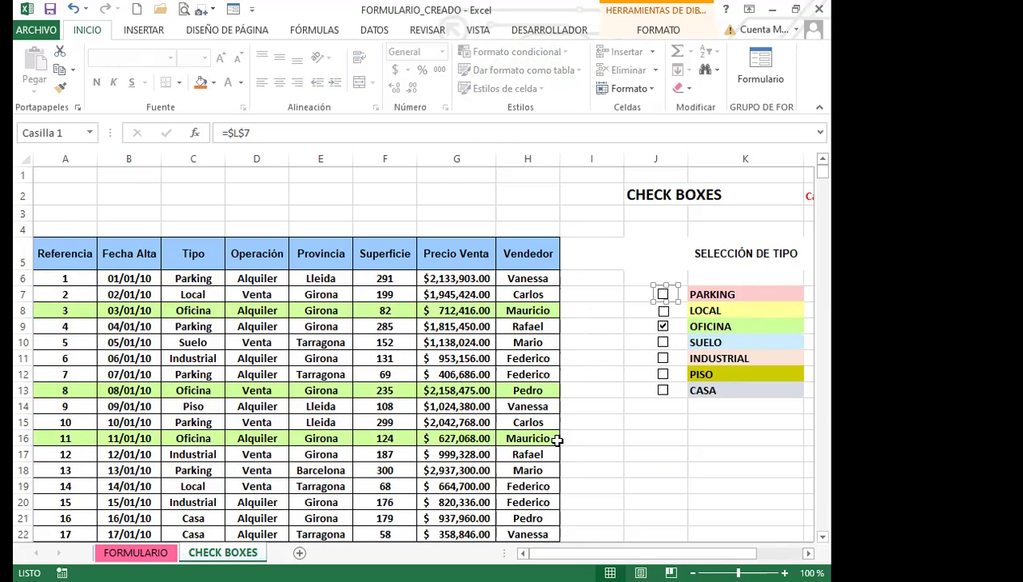
click(663, 390)
click(663, 327)
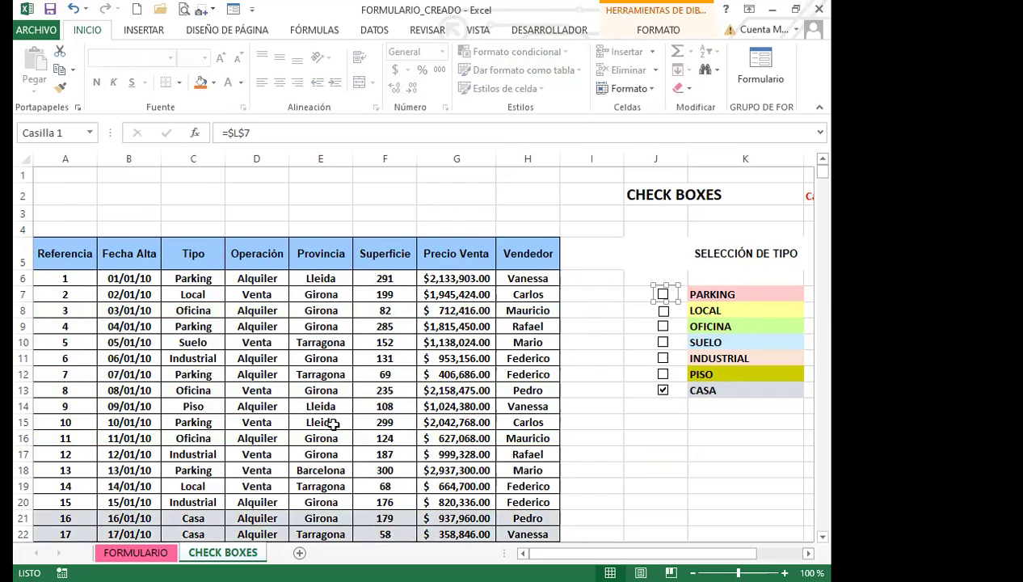
scroll(333, 419, down, 3)
scroll(253, 408, down, 2)
scroll(404, 372, up, 5)
Tick OFICINA, SUELO, LOCAL, PARKING, INDUSTRIAL, PISO and CASA so every type is coloured.
click(663, 327)
click(663, 342)
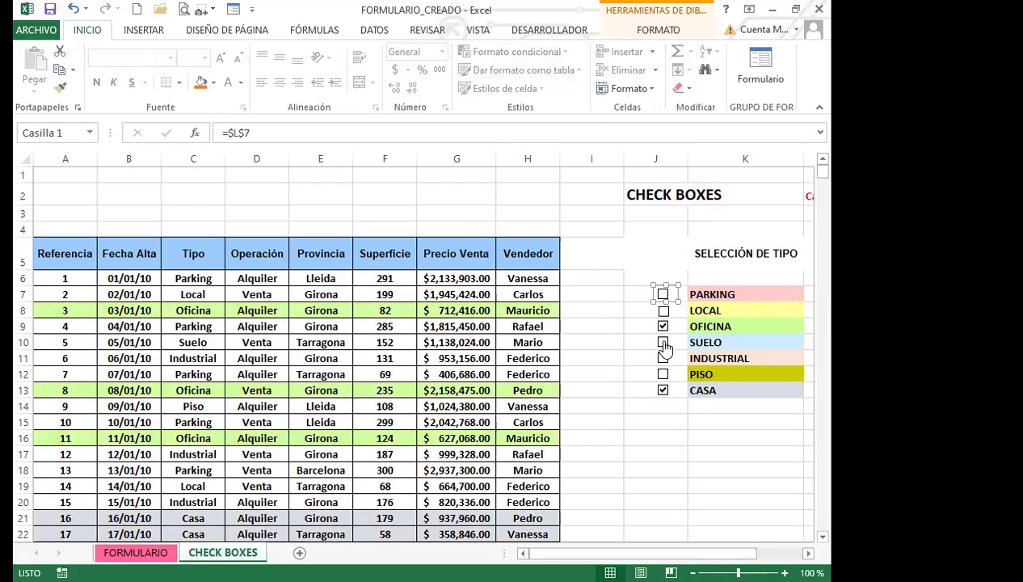
click(663, 390)
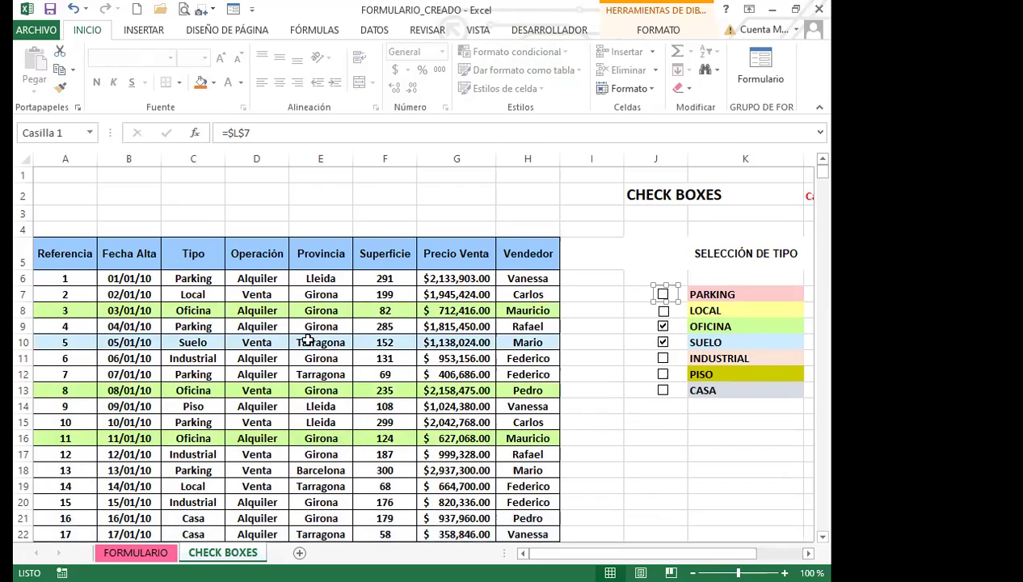
click(663, 310)
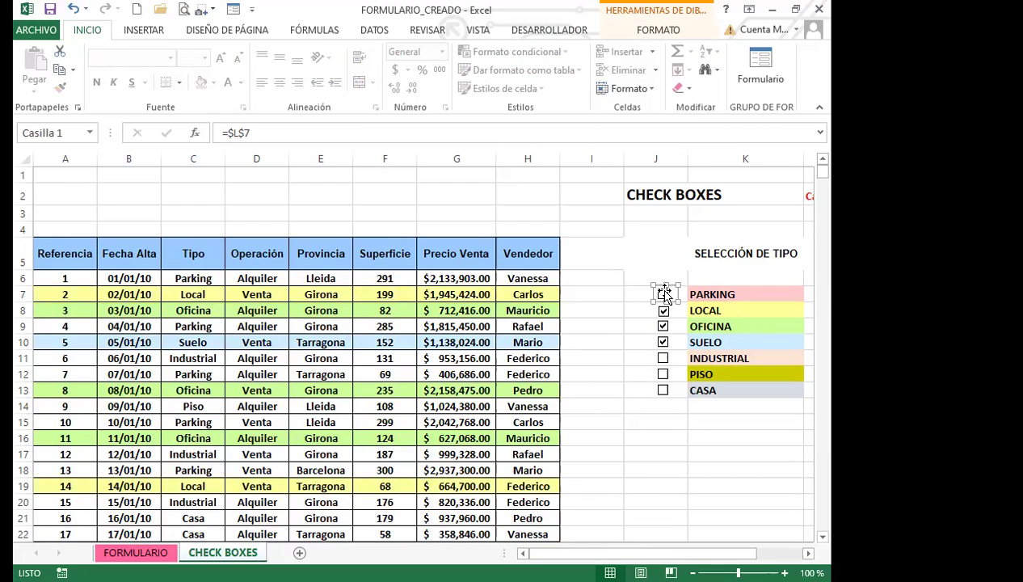
click(665, 416)
click(662, 294)
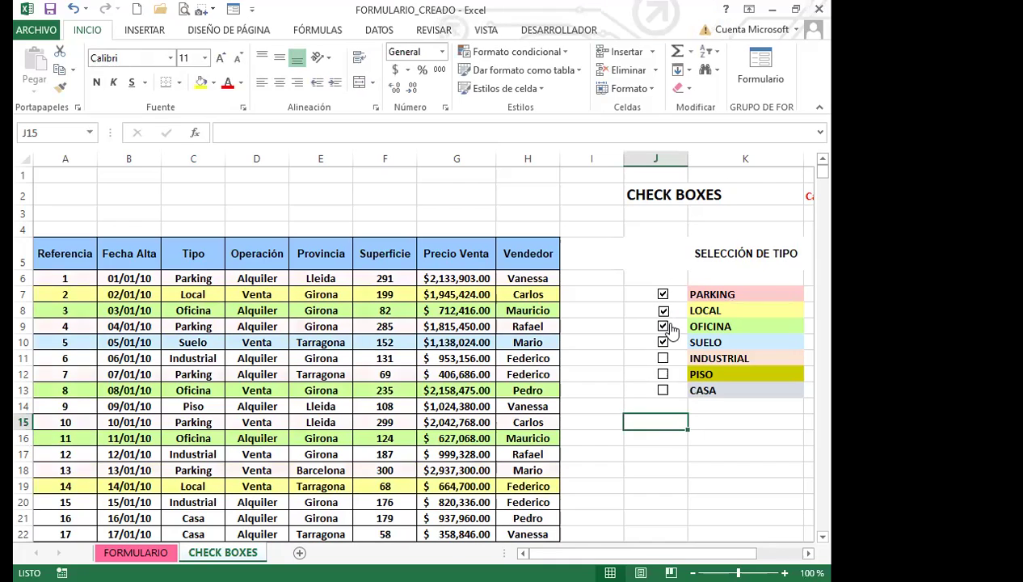
click(662, 358)
click(663, 375)
click(663, 390)
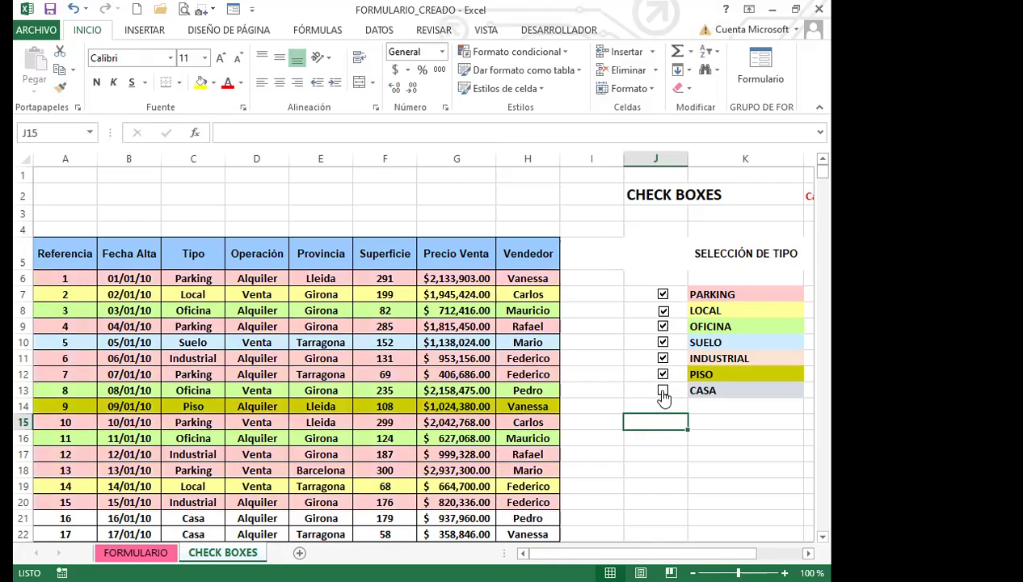
Scroll through the property table to confirm every row carries its type's colour.
scroll(365, 401, down, 5)
scroll(365, 402, down, 7)
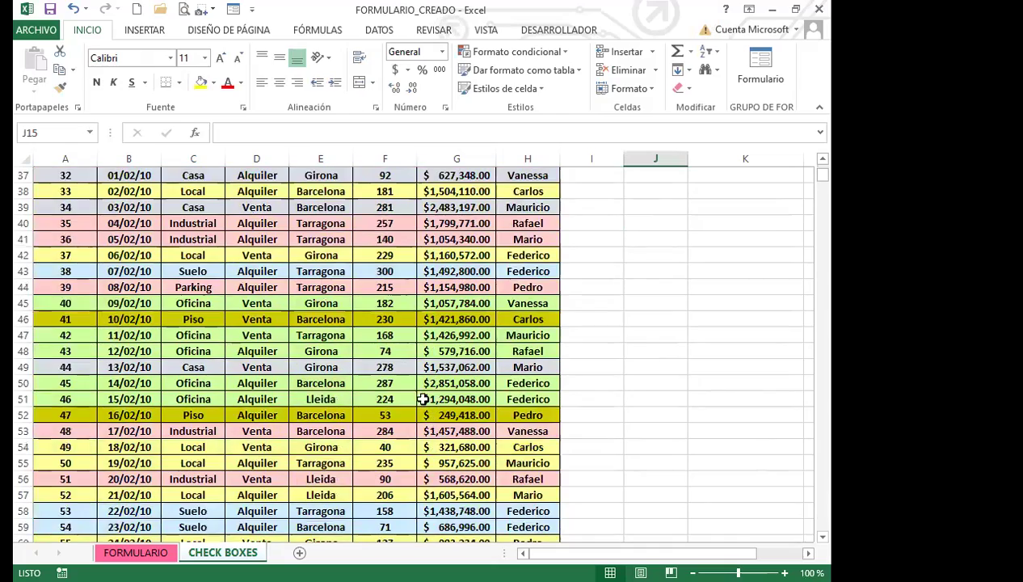
scroll(429, 396, down, 3)
scroll(434, 400, up, 15)
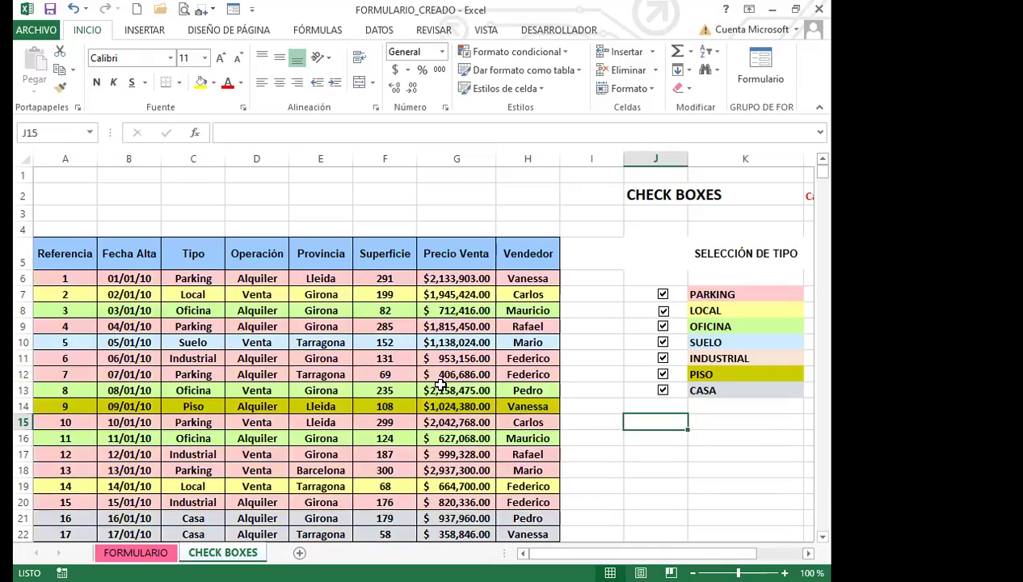
click(634, 306)
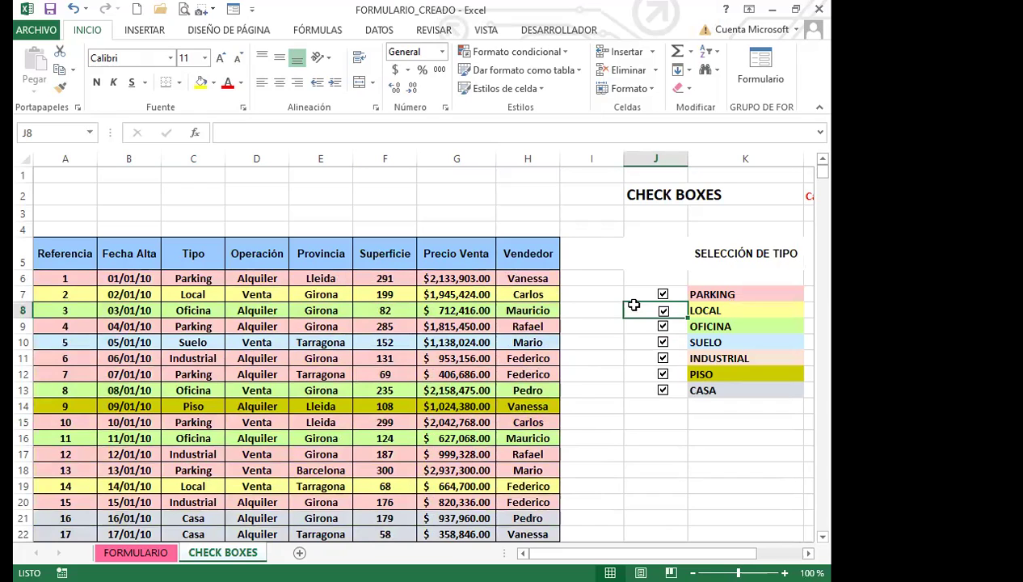
ctrl+click(663, 295)
Confirm the PARKING checkbox is linked to cell $L$7, then move to the blank FORMULARIO1 sheet.
right_click(663, 294)
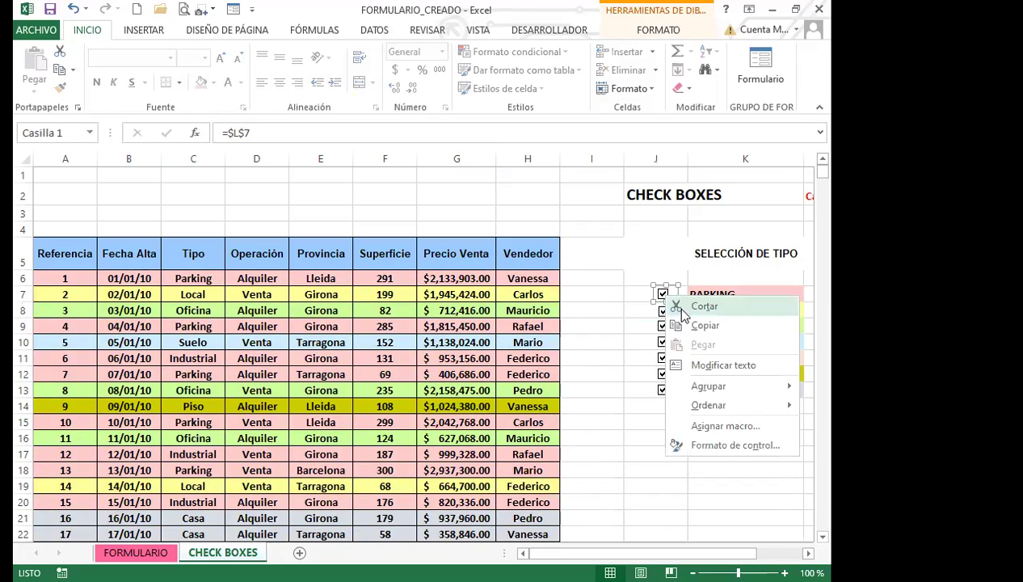
click(727, 444)
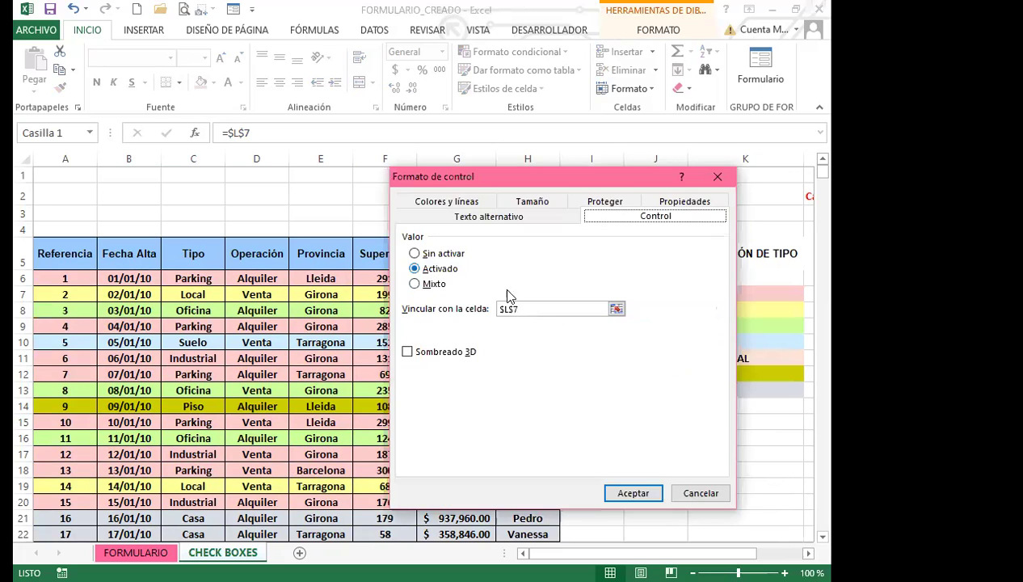
click(535, 310)
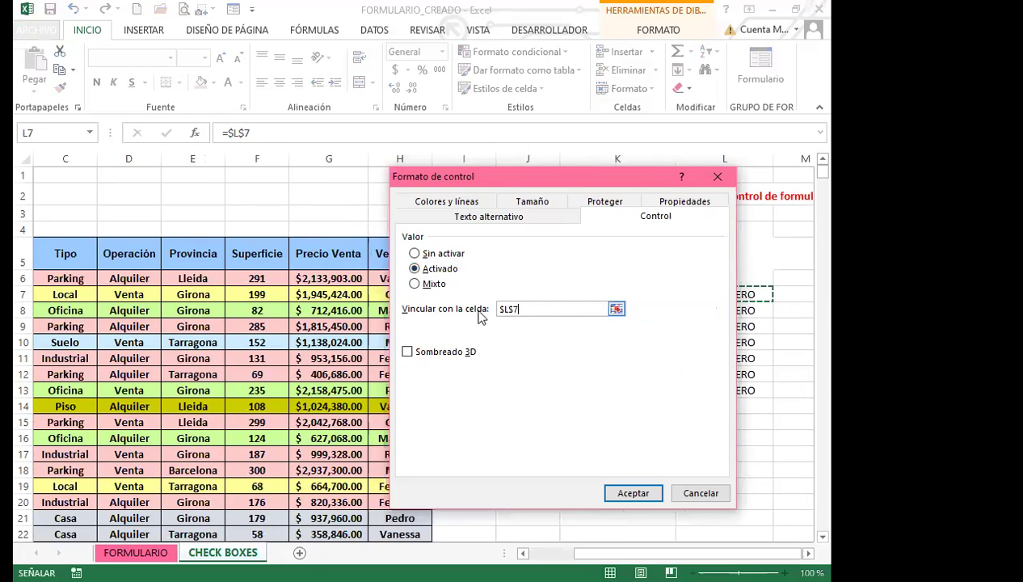
click(717, 176)
click(485, 300)
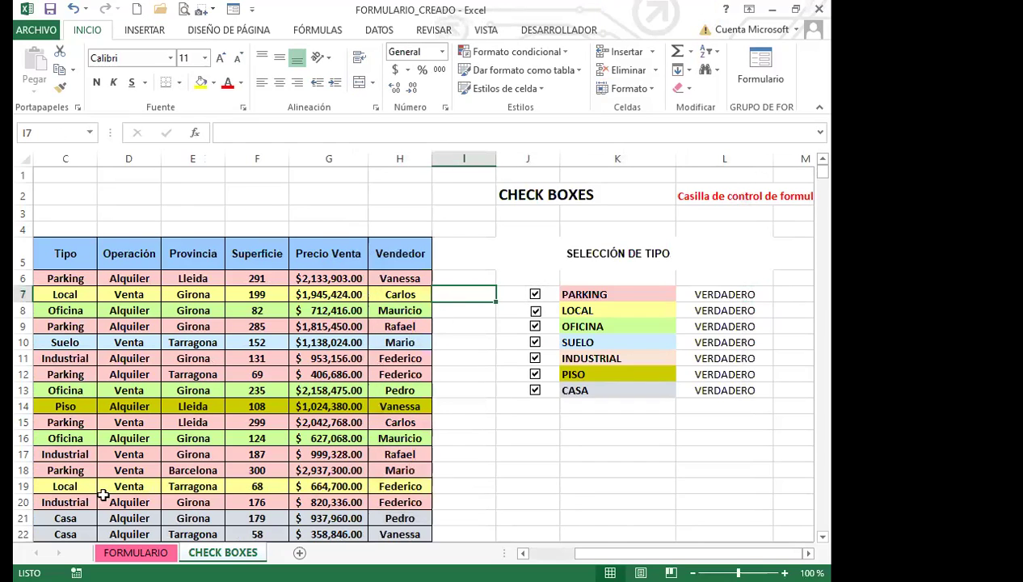
click(136, 552)
click(440, 400)
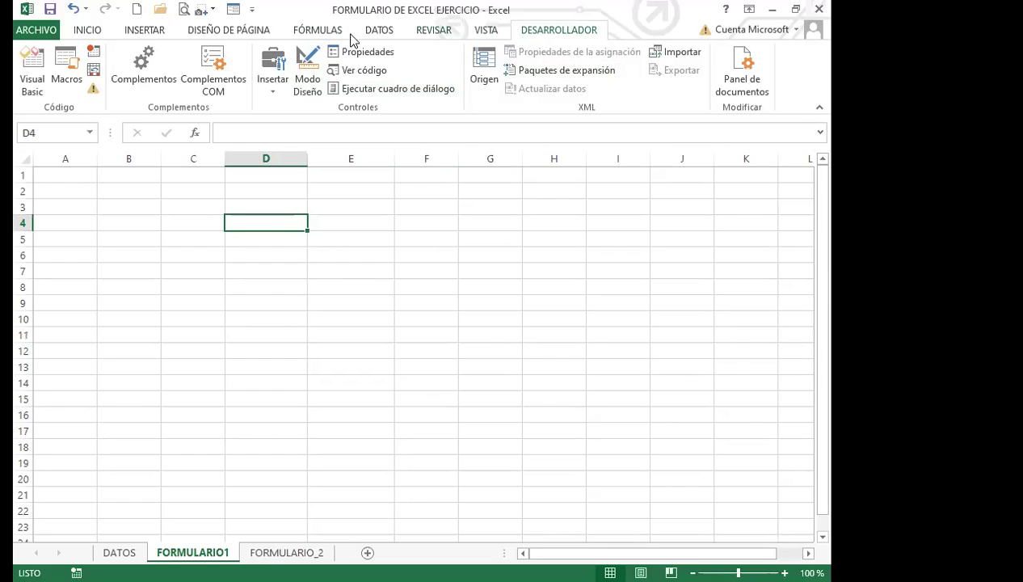
Select cell B4 on FORMULARIO1 and launch the Visual Basic editor from DESARROLLADOR.
click(154, 222)
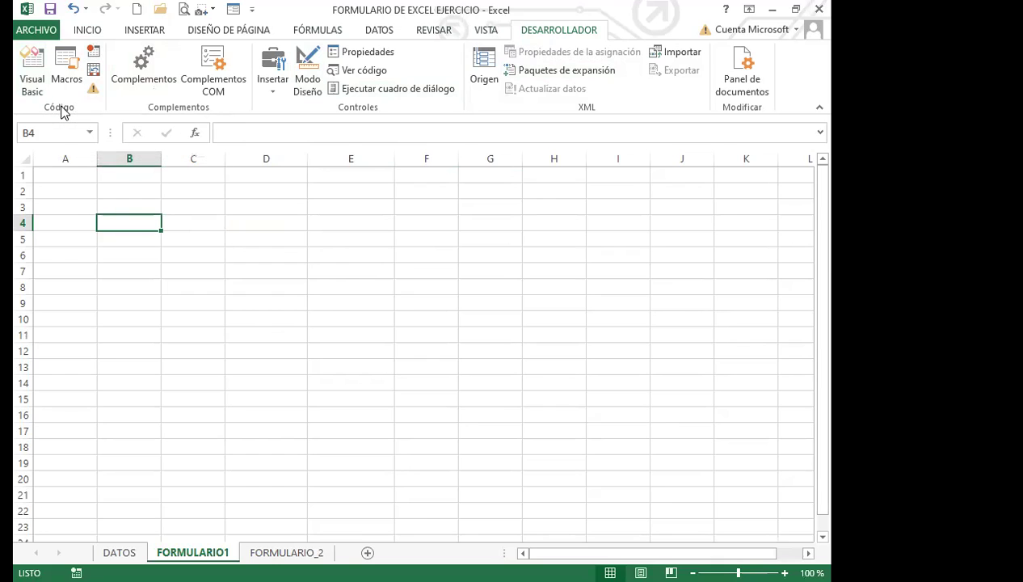
click(31, 64)
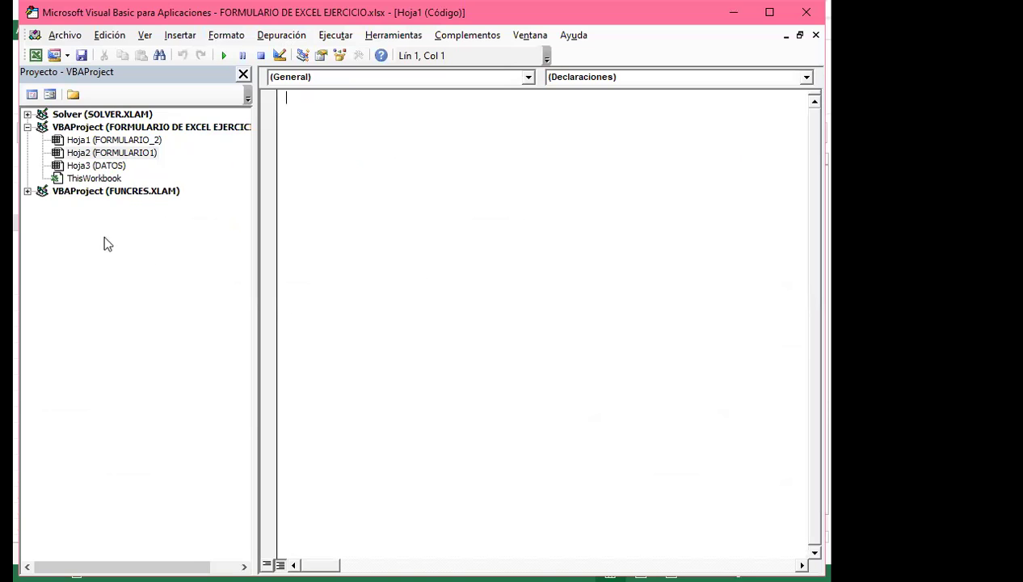
Select FORMULARIO_2 in the project, browse the Archivo, Edición and Ver menus, then open Insertar.
click(120, 143)
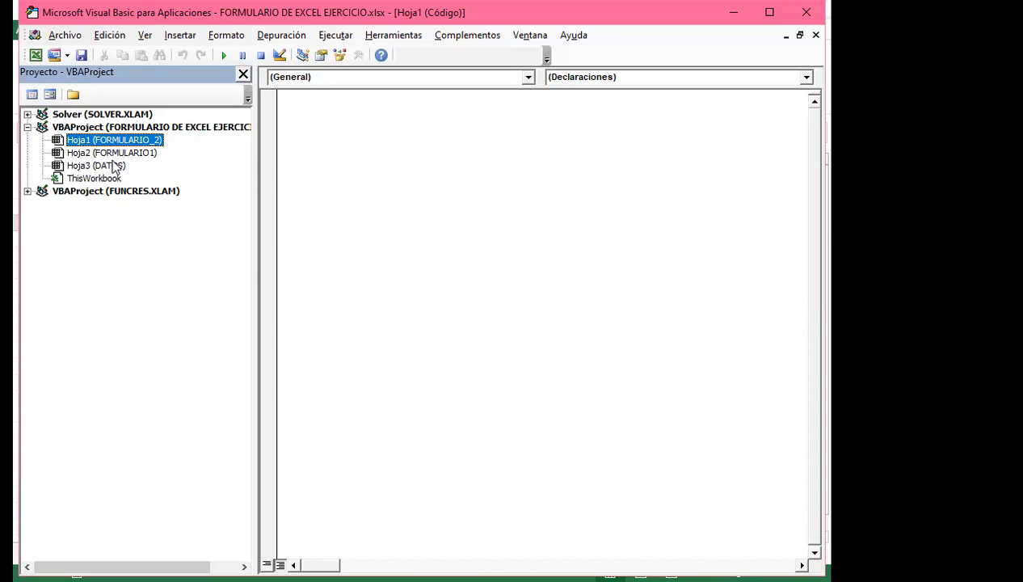
click(66, 41)
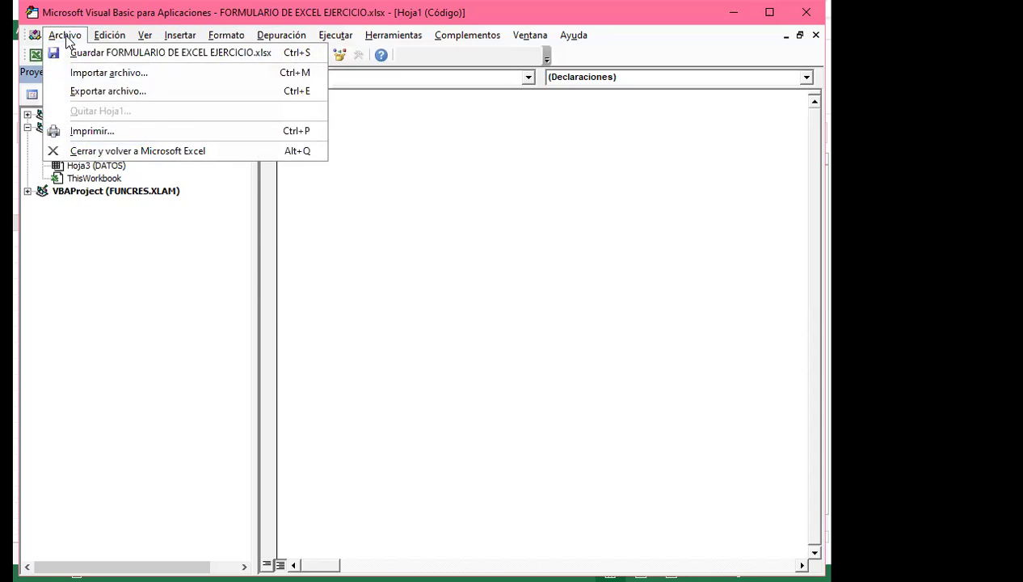
mouse_move(105, 38)
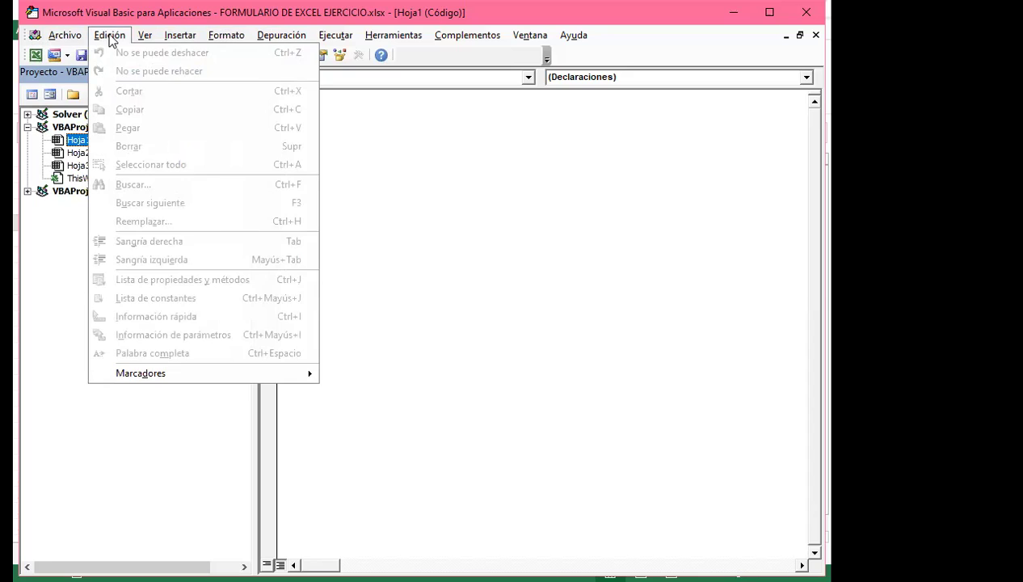
mouse_move(145, 41)
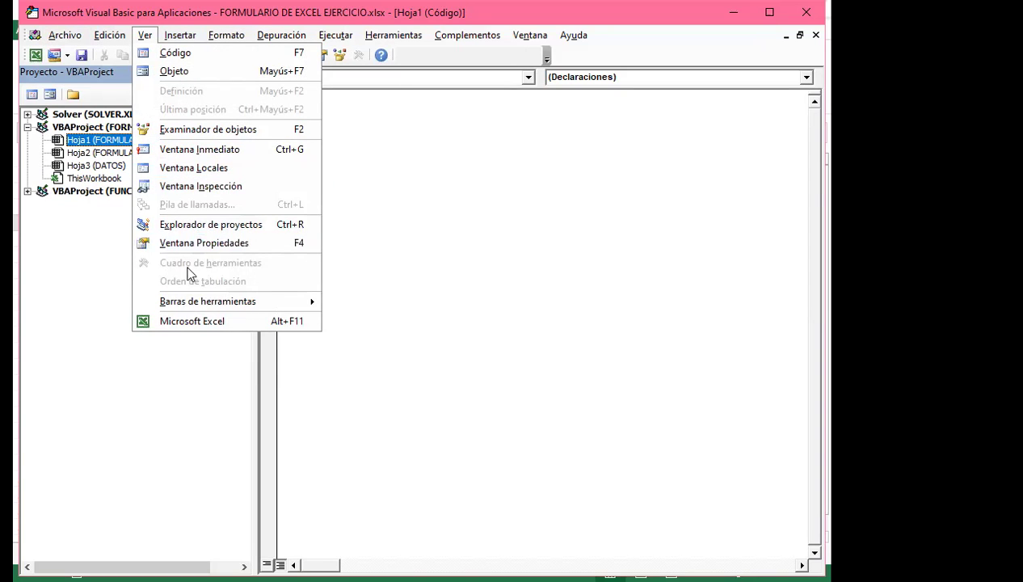
click(410, 230)
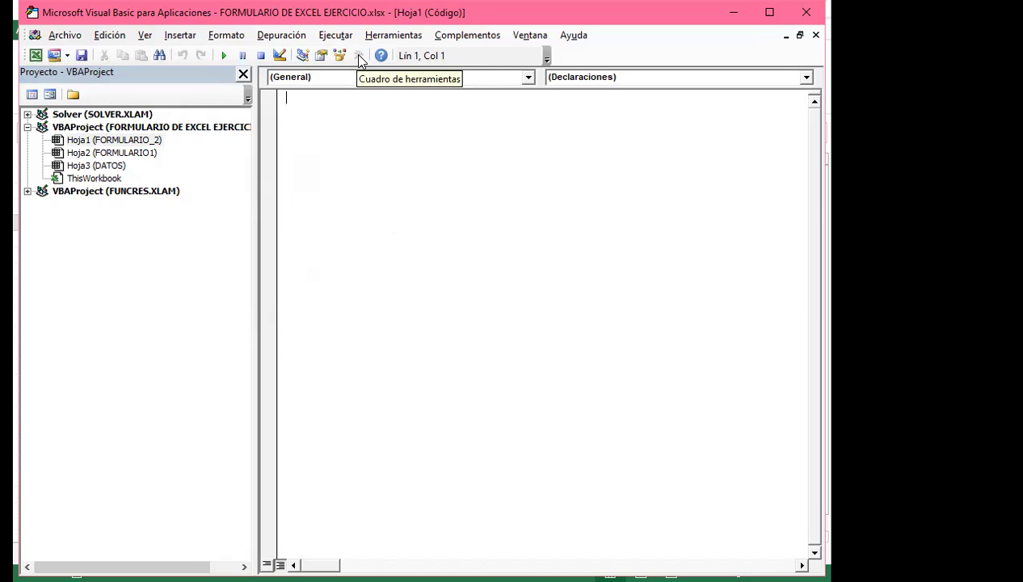
click(177, 37)
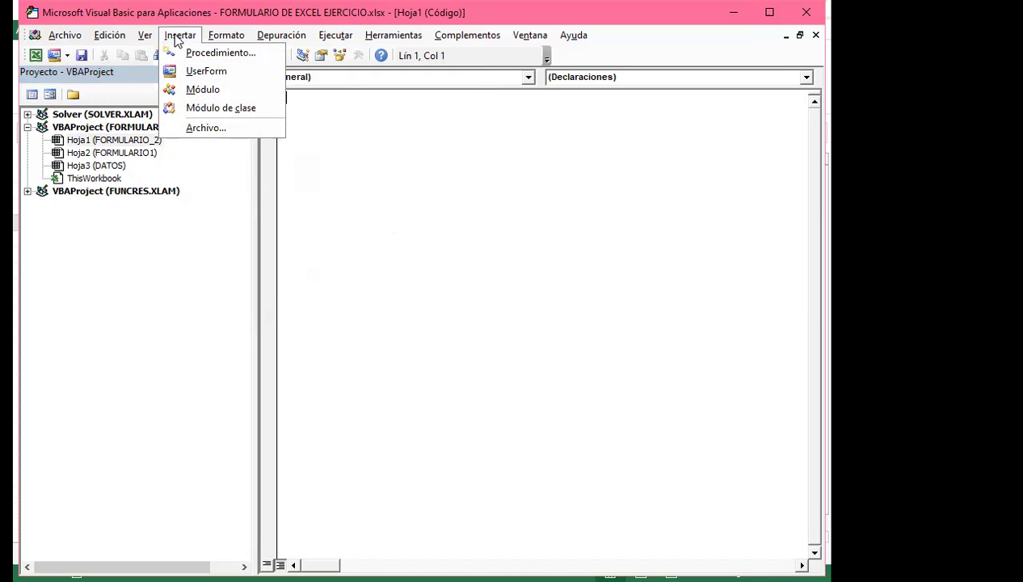